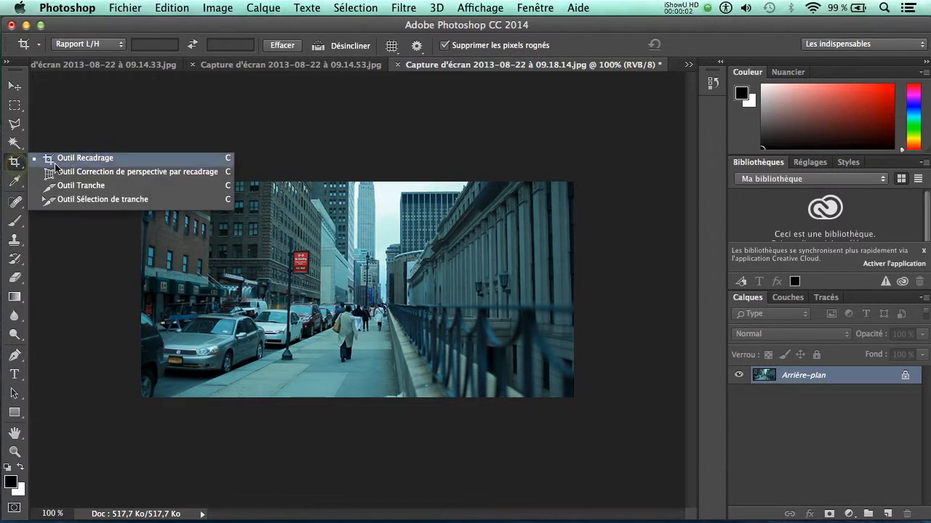
# Crop the street photo to a 1:1 (carré) square over the sidewalk and parked cars, and undo the crop
pyautogui.click(91, 159)
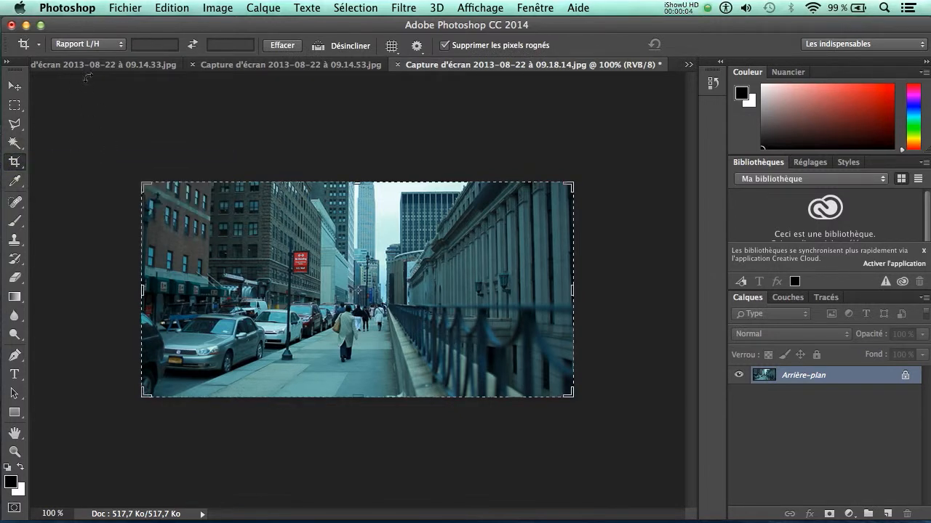
pyautogui.click(84, 45)
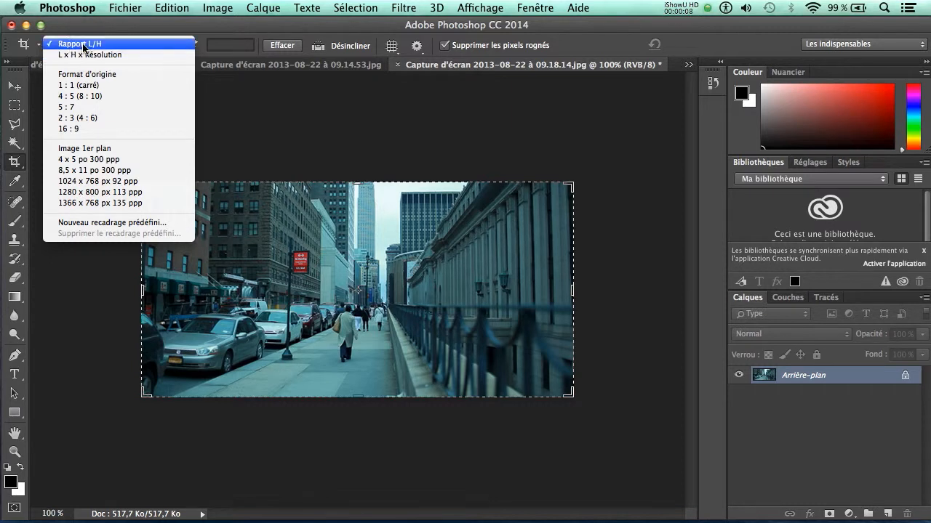
pyautogui.click(84, 86)
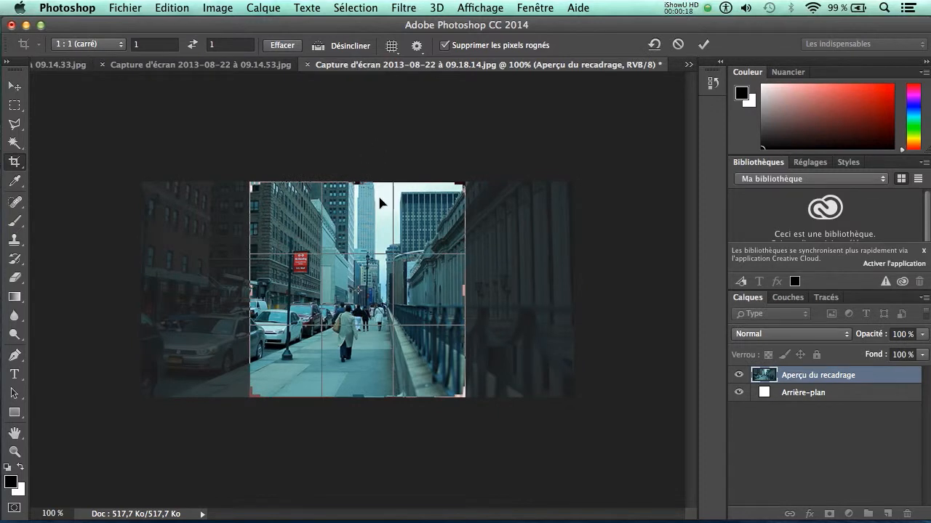
pyautogui.moveTo(470, 295); pyautogui.dragTo(393, 289)
pyautogui.press('Return')
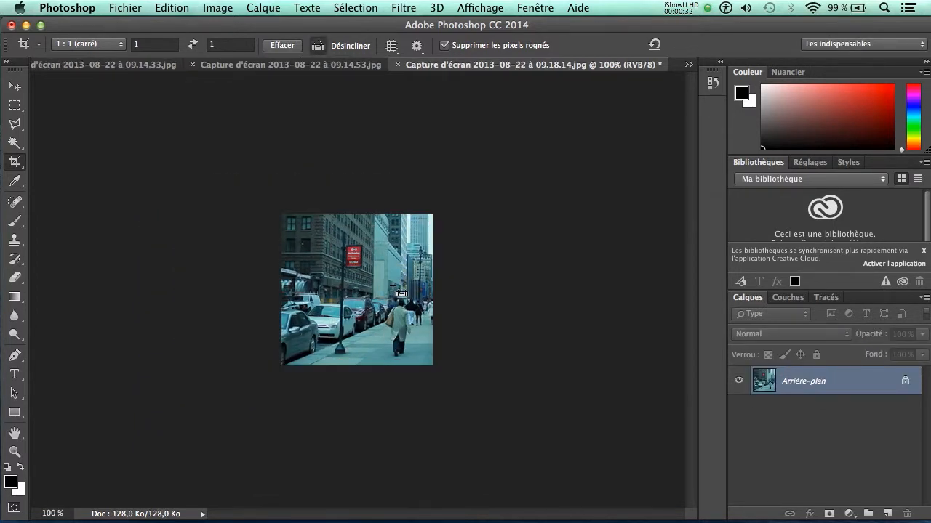
pyautogui.press('super+z')
# Crop the photo at the 16:9 ratio with a slightly reduced frame, and undo the crop
pyautogui.click(71, 45)
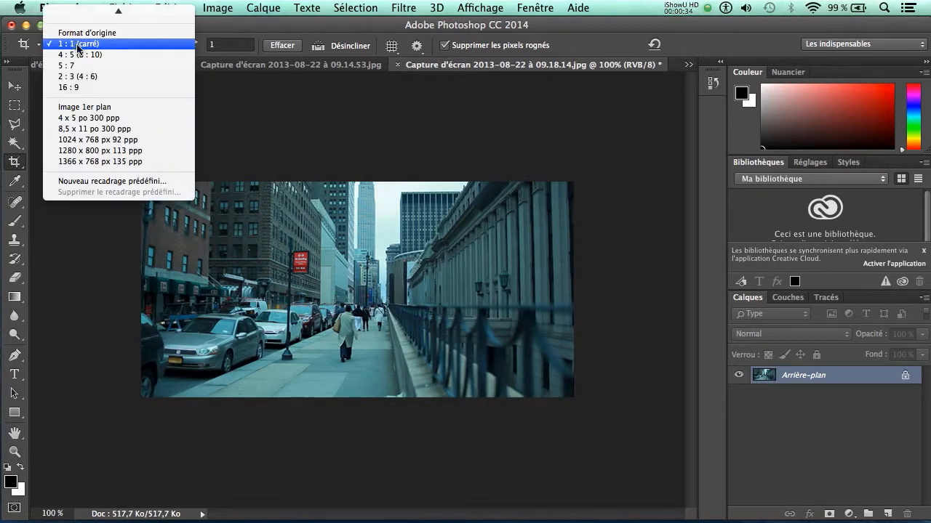
pyautogui.click(73, 88)
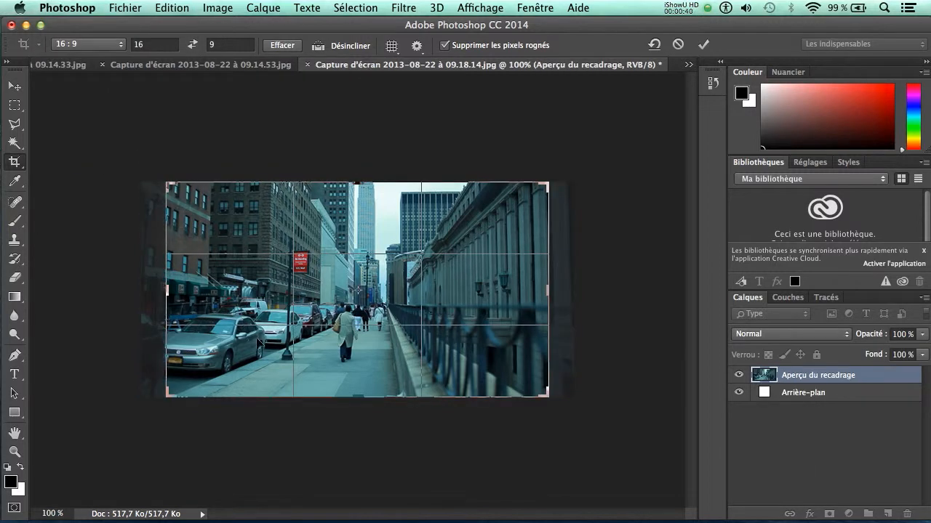
pyautogui.moveTo(549, 186); pyautogui.dragTo(513, 195)
pyautogui.press('Return')
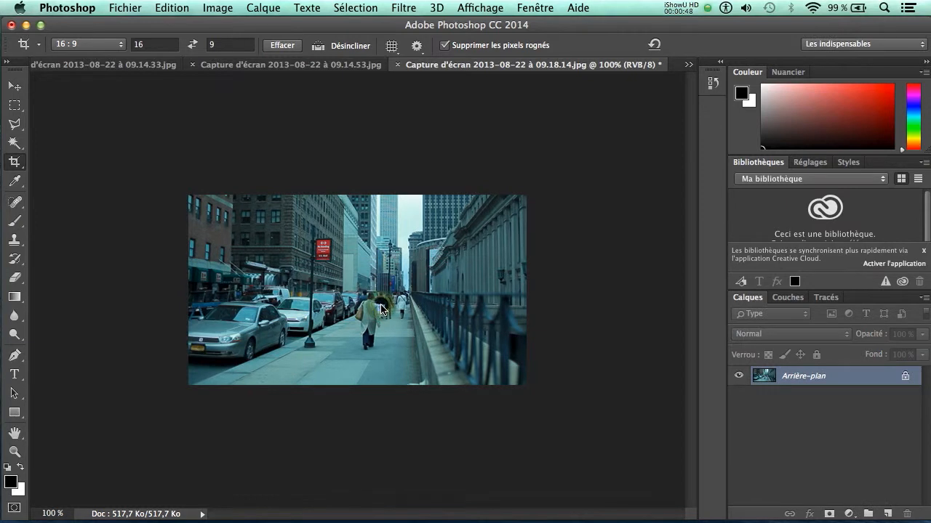
pyautogui.press('super+z')
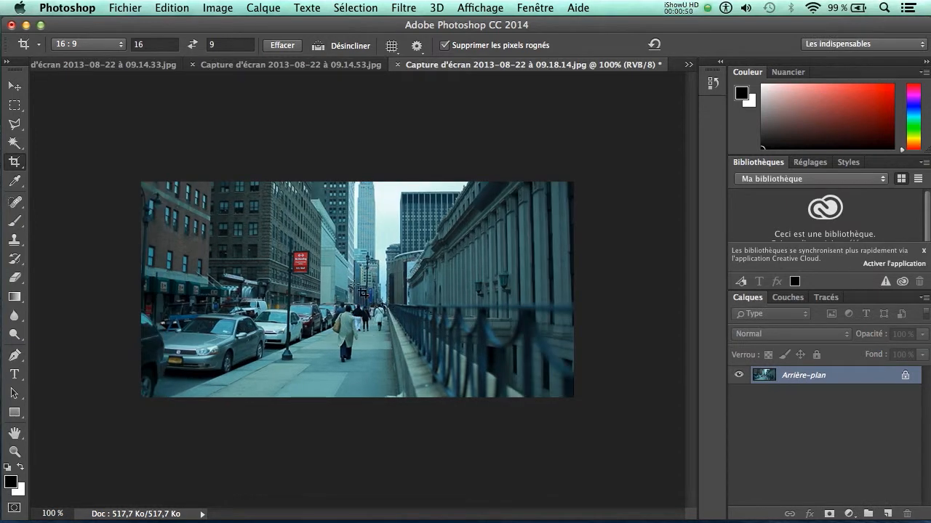
pyautogui.click(95, 46)
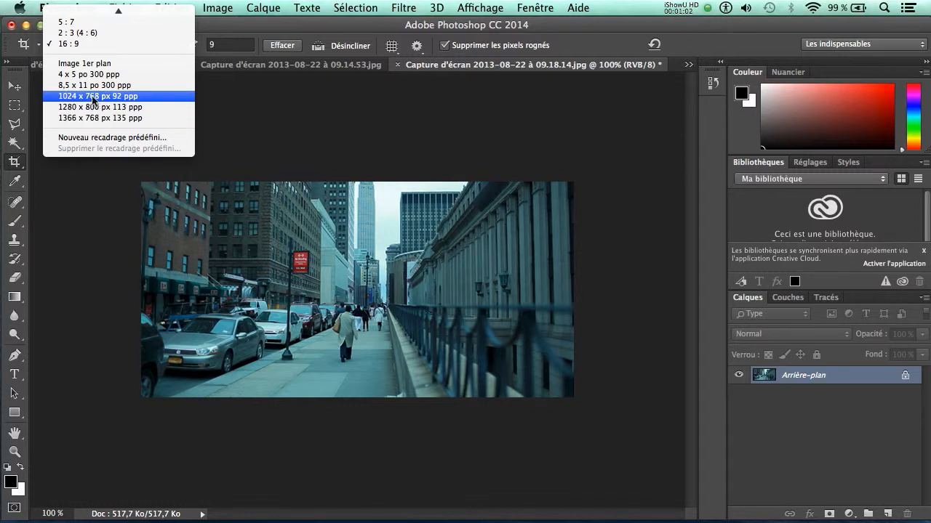
pyautogui.click(231, 43)
pyautogui.click(230, 44)
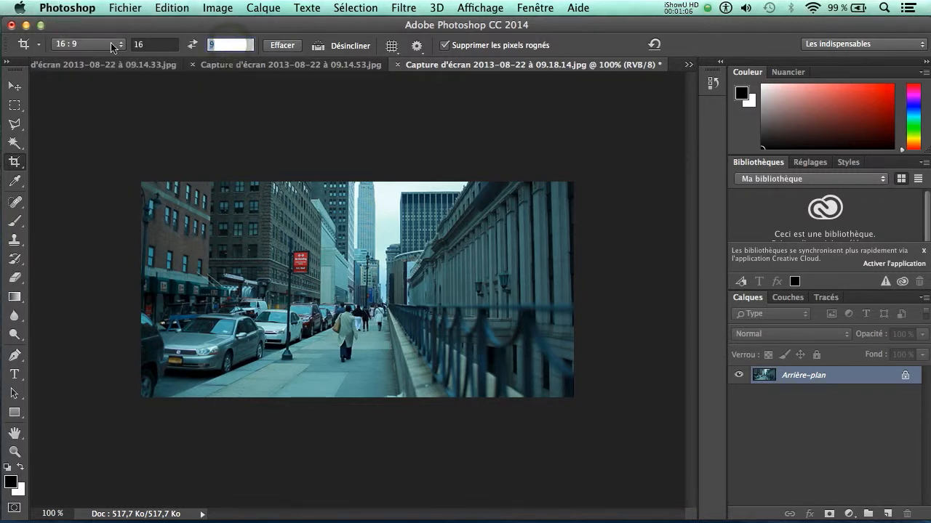
pyautogui.click(111, 44)
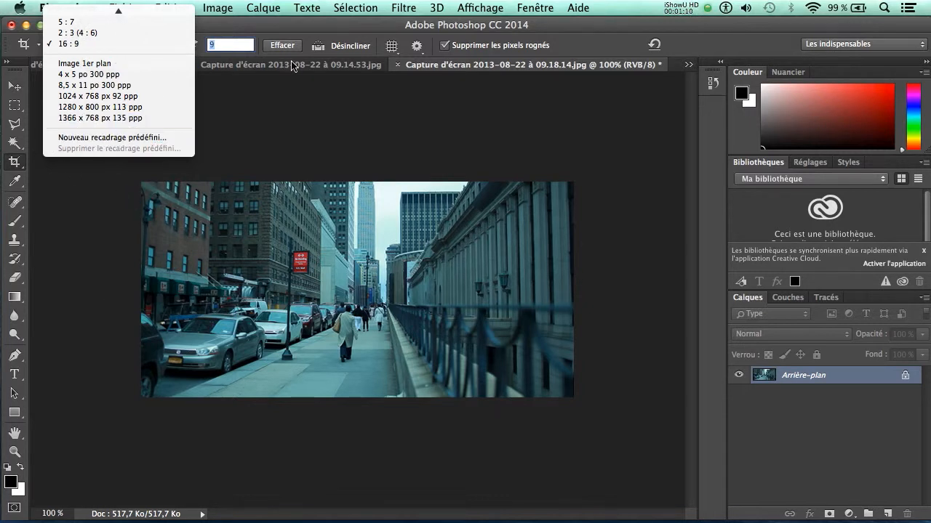
pyautogui.click(266, 55)
# Set a custom crop ratio of 15 for the width and 10 for the height
pyautogui.click(137, 44)
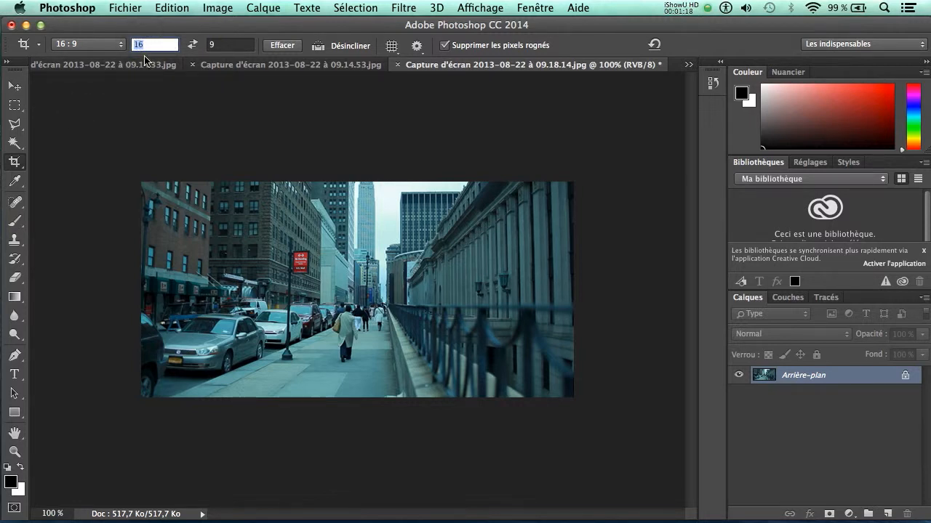
pyautogui.write('15')
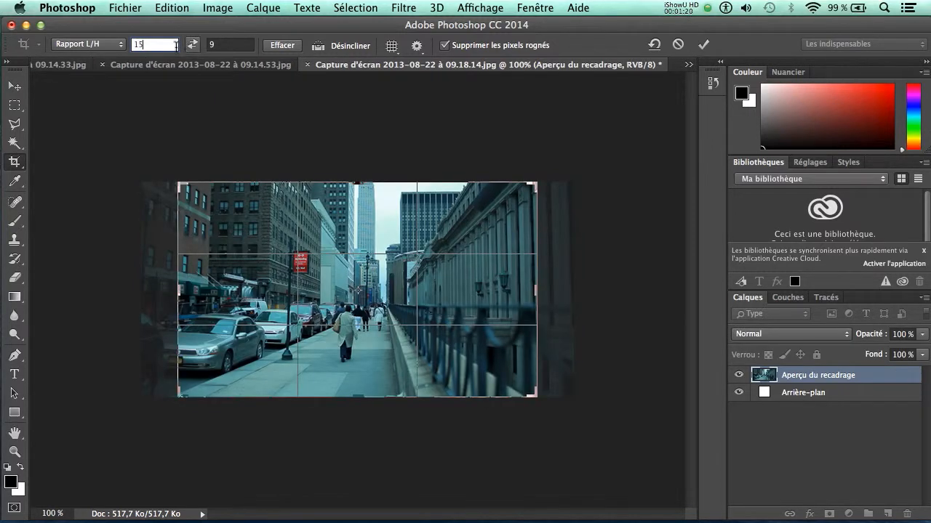
pyautogui.rightClick(210, 45)
pyautogui.click(147, 53)
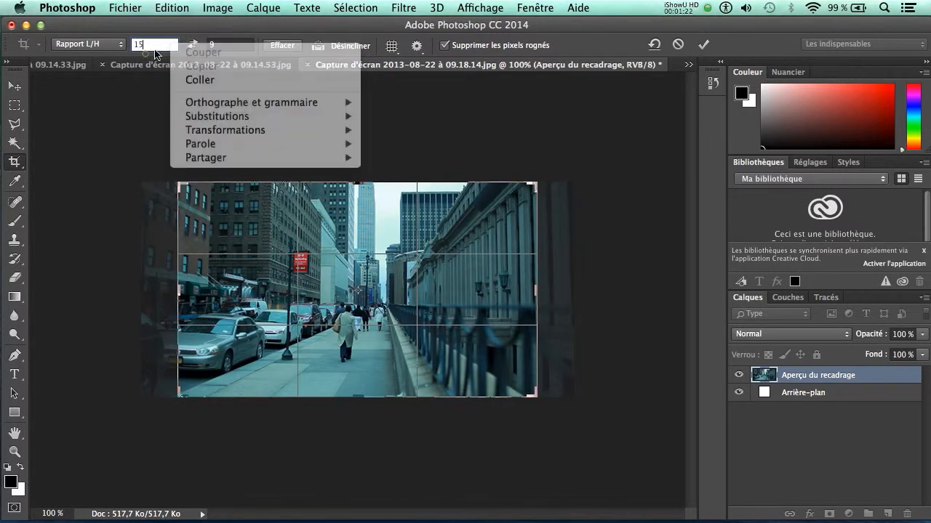
pyautogui.doubleClick(217, 45)
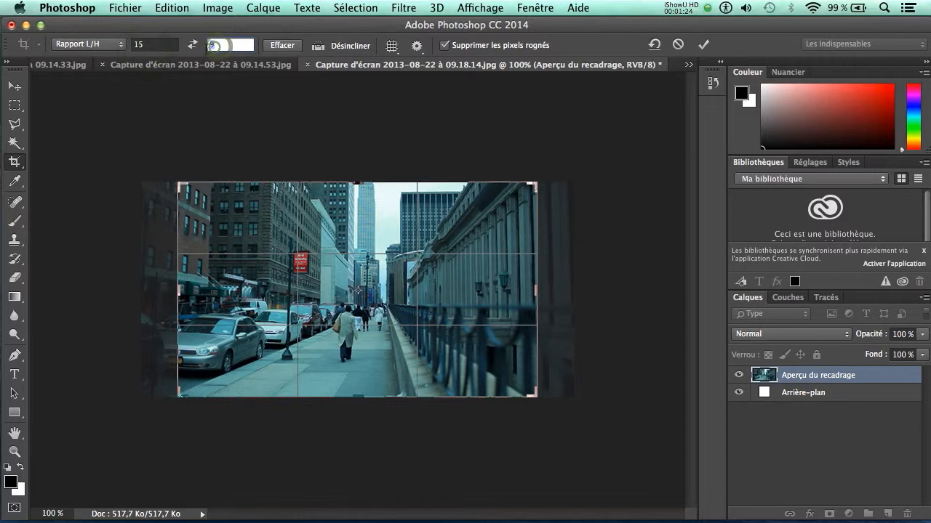
pyautogui.write('10')
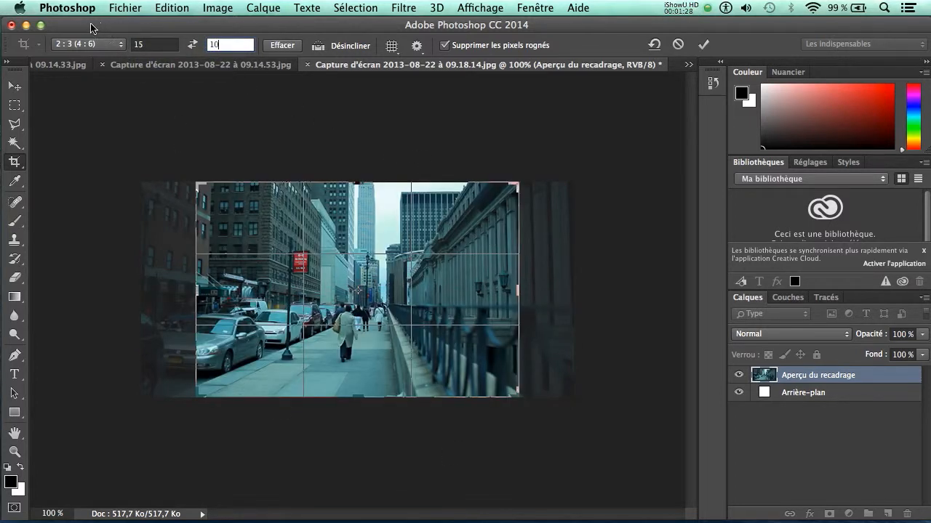
# Shrink the 15:10 crop frame slightly, apply the crop to the photo, and undo it
pyautogui.moveTo(517, 182); pyautogui.dragTo(500, 193)
pyautogui.moveTo(448, 241); pyautogui.dragTo(509, 191)
pyautogui.press('Return')
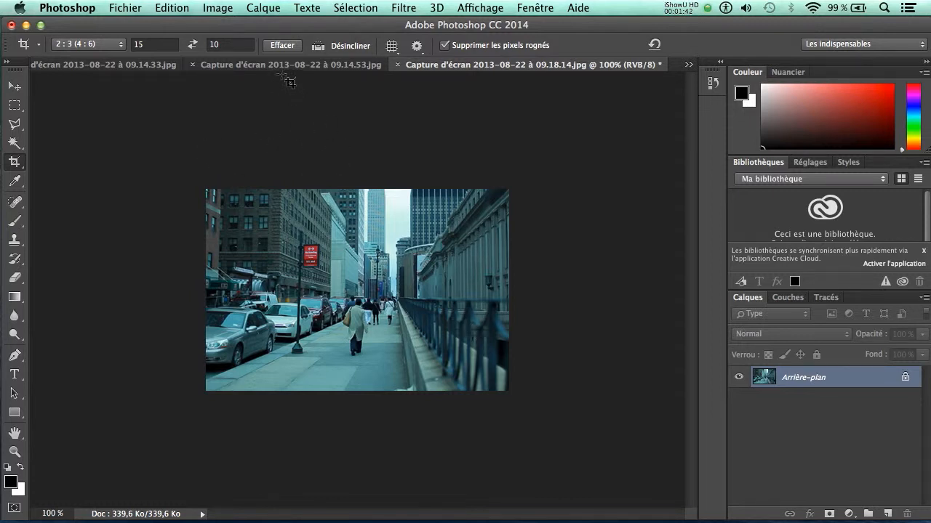
pyautogui.press('super+z')
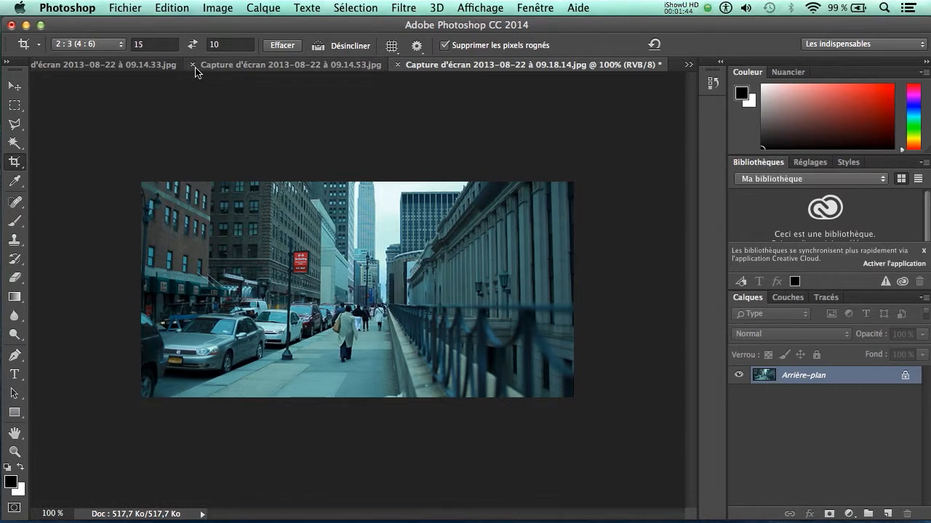
# Clear the crop ratio values and switch the crop format to L x H x Résolution
pyautogui.click(277, 49)
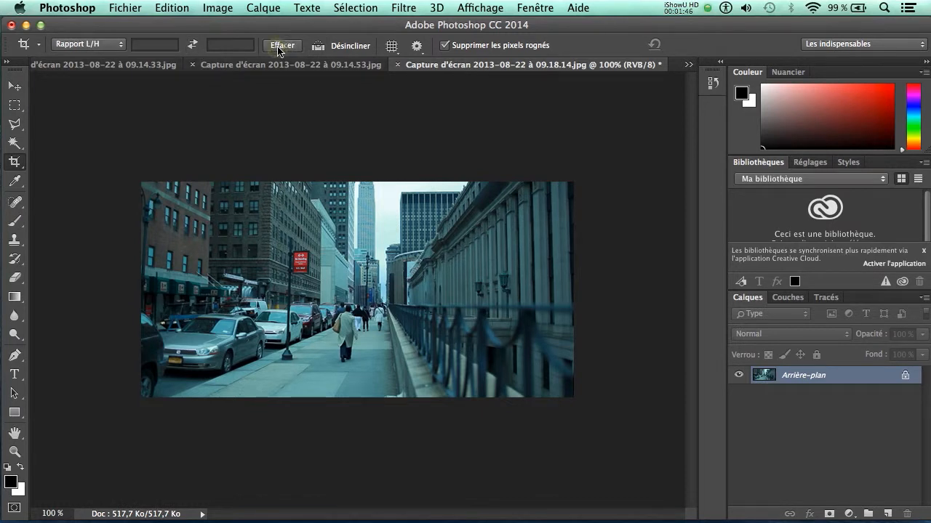
pyautogui.click(99, 45)
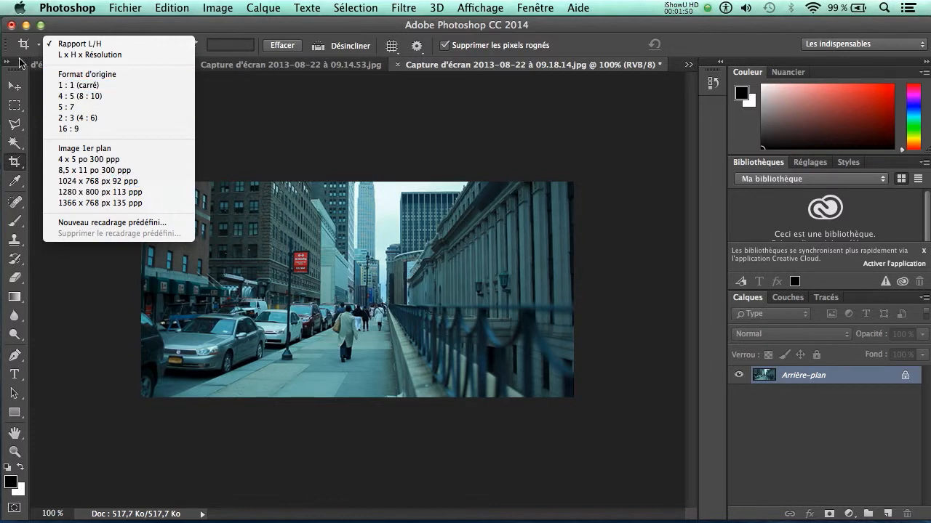
pyautogui.click(80, 56)
# Change the crop width's unit to pixels and set the width to 1920 px
pyautogui.click(145, 45)
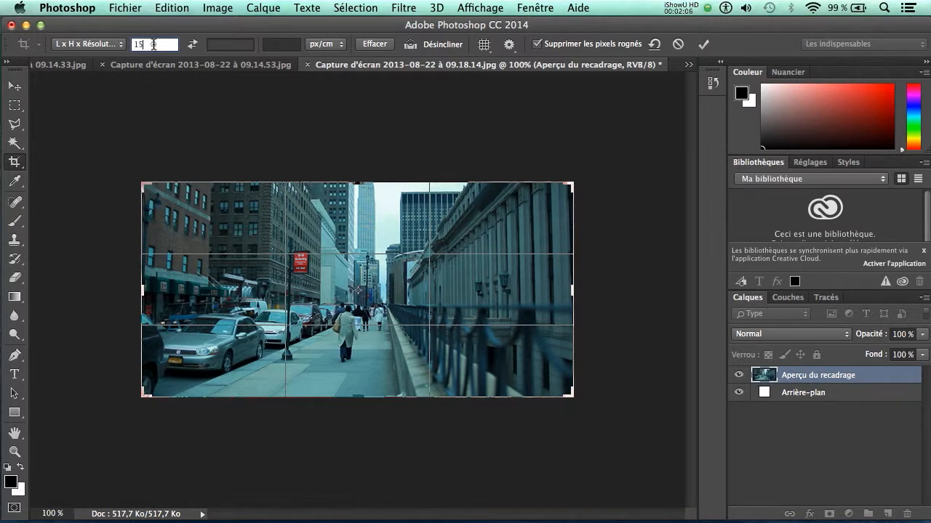
pyautogui.rightClick(154, 45)
pyautogui.click(136, 45)
pyautogui.rightClick(149, 44)
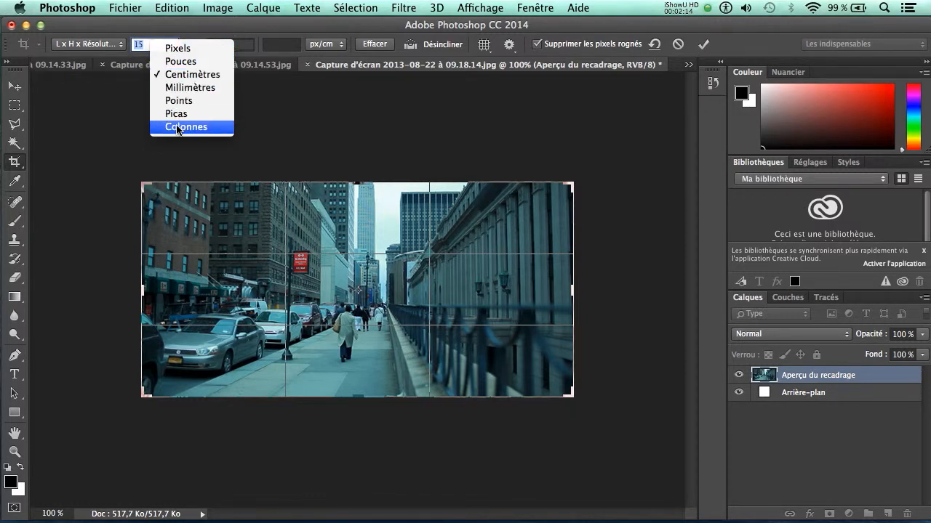
pyautogui.click(176, 48)
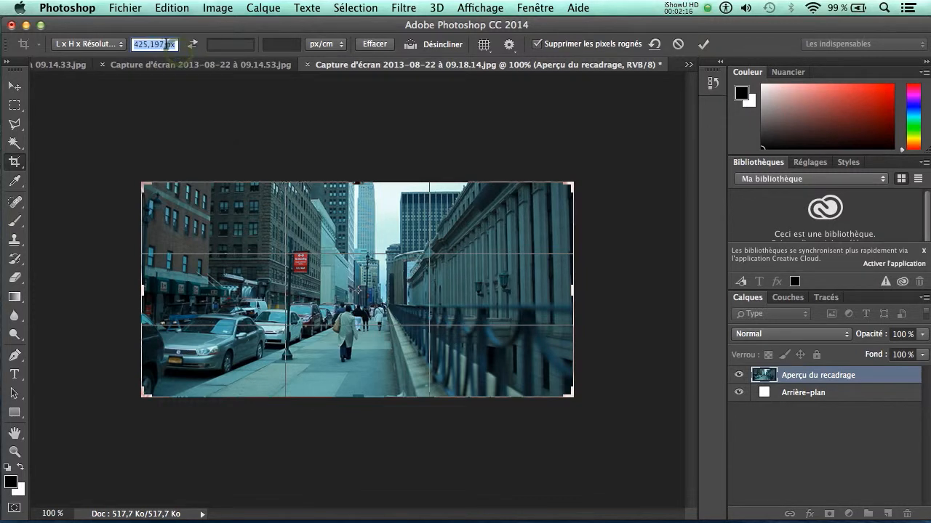
pyautogui.moveTo(135, 46); pyautogui.dragTo(190, 47)
pyautogui.write('1920')
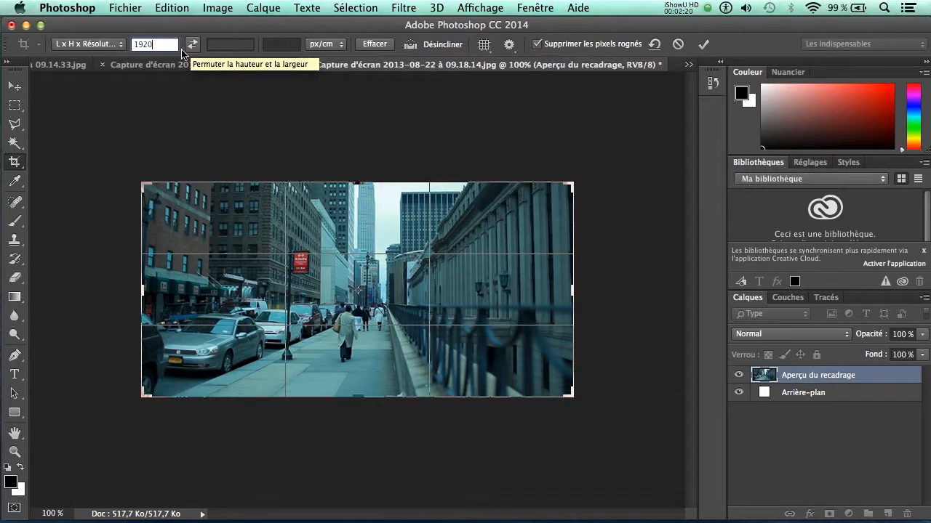
# Set the crop height to 1080 px and the resolution to 72 px/cm
pyautogui.click(216, 46)
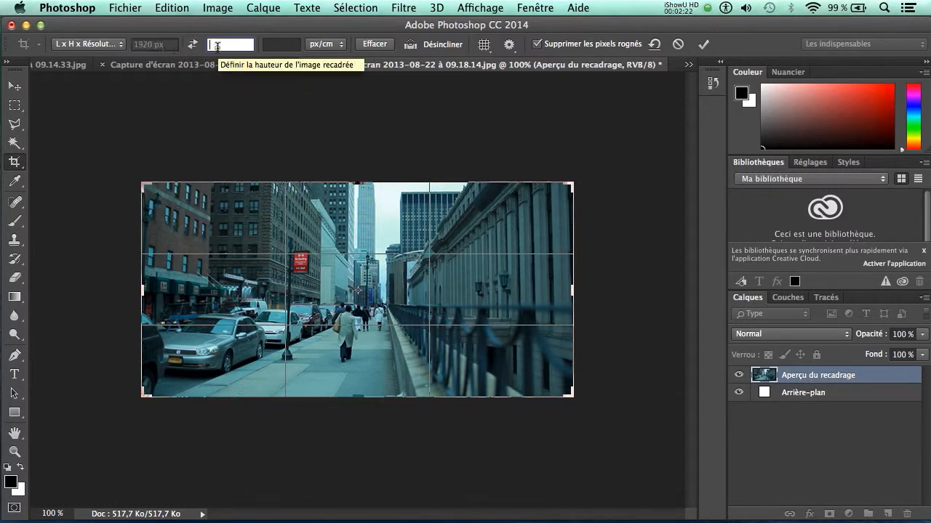
pyautogui.write('10')
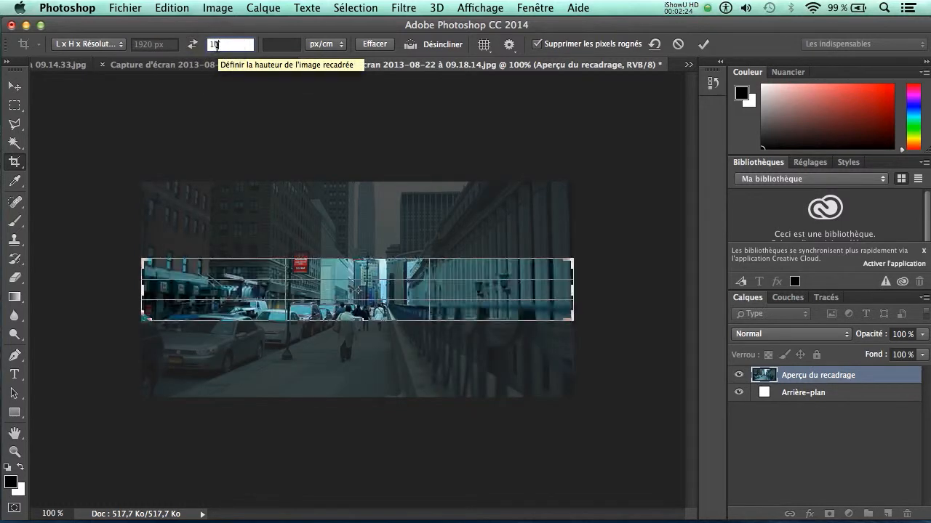
pyautogui.write('80')
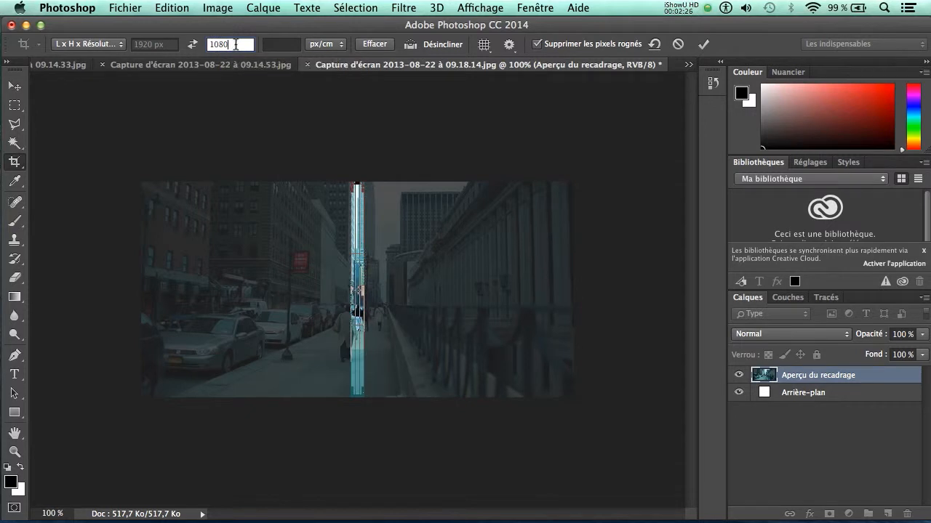
pyautogui.rightClick(234, 45)
pyautogui.press('Return')
pyautogui.doubleClick(210, 44)
pyautogui.write('1')
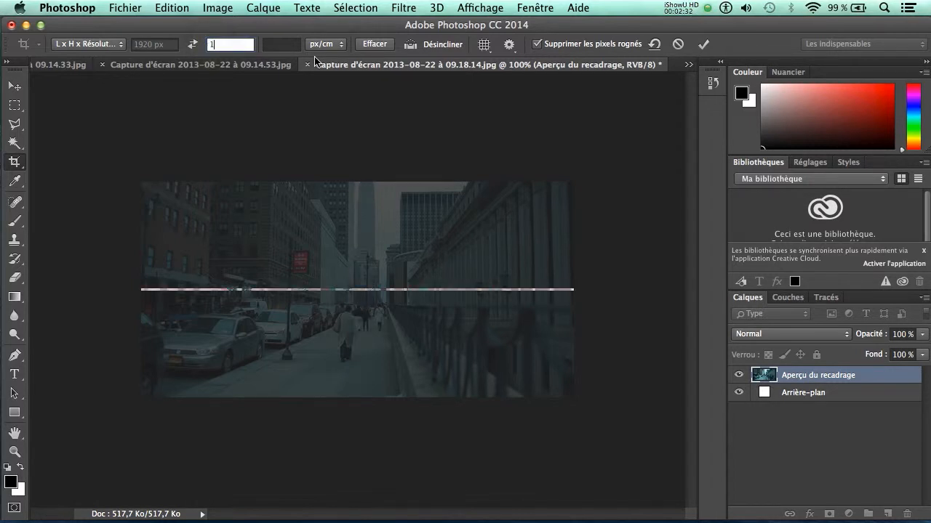
pyautogui.write('080')
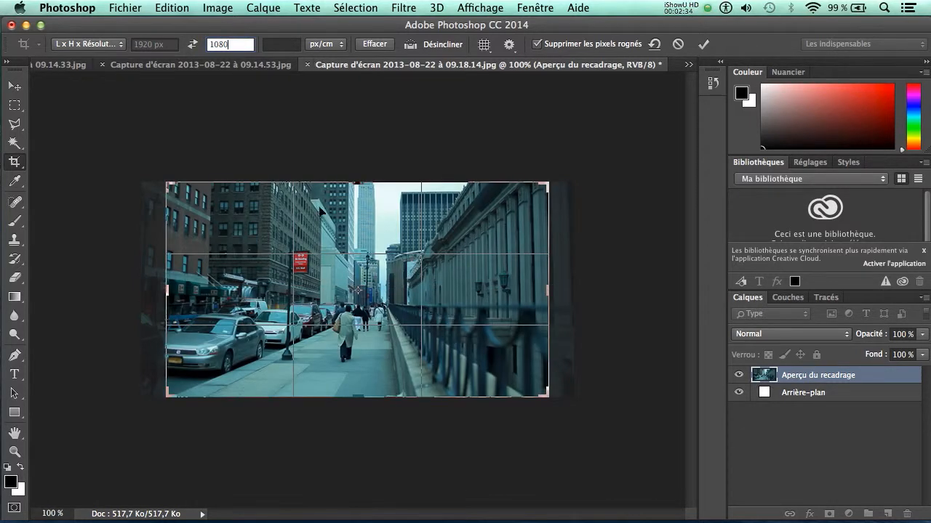
pyautogui.press('Tab')
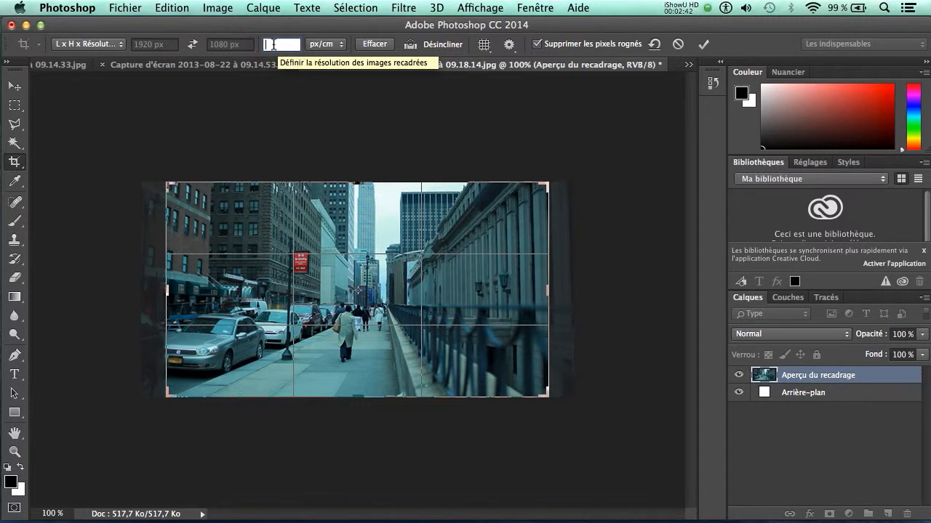
pyautogui.write('72')
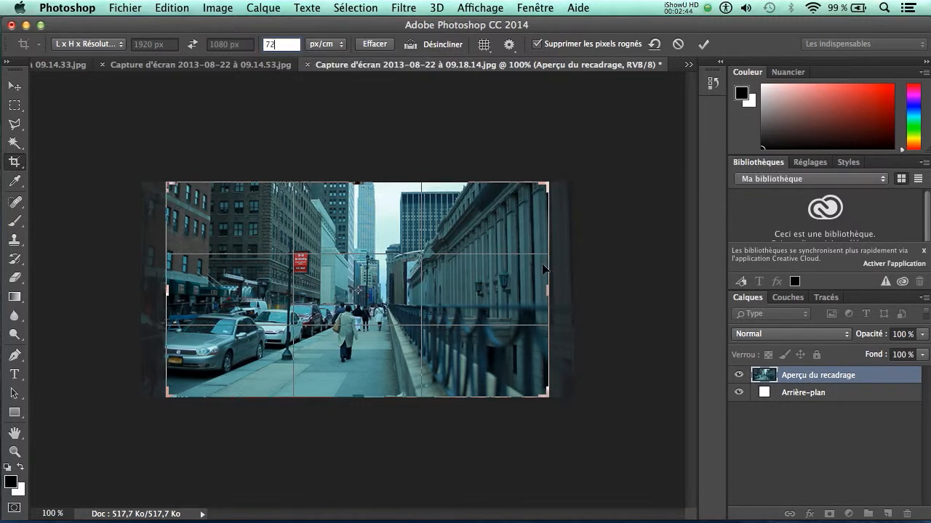
# Shrink the 1920 x 1080 px crop frame from its corner, apply the crop, and undo it
pyautogui.moveTo(543, 187); pyautogui.dragTo(509, 186)
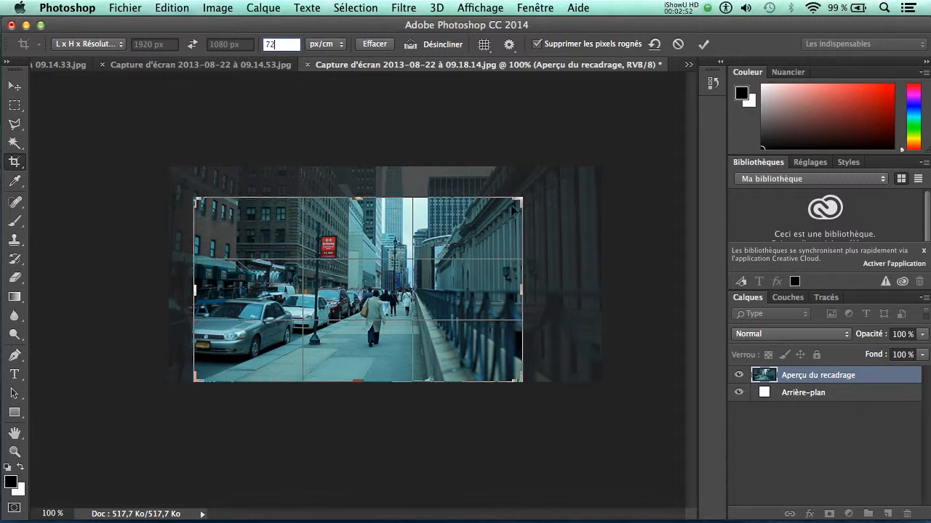
pyautogui.moveTo(517, 204); pyautogui.dragTo(531, 190)
pyautogui.press('Return')
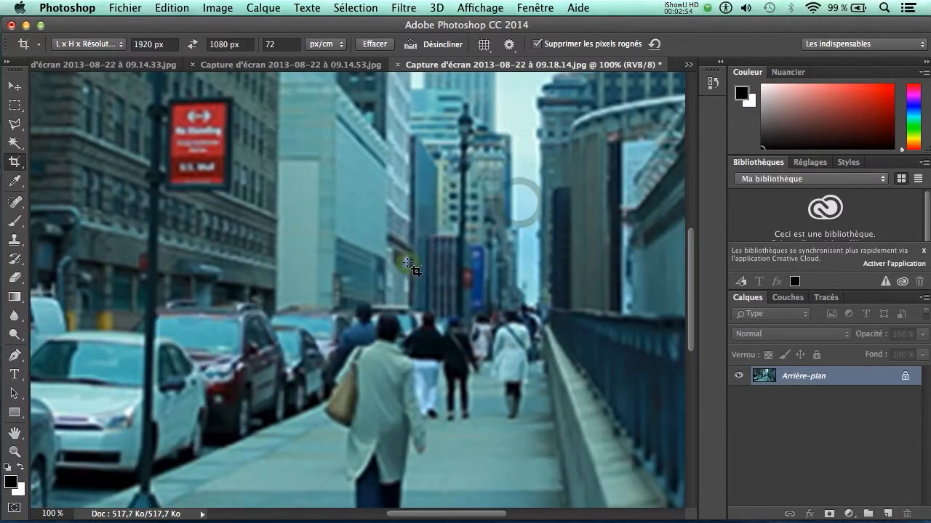
pyautogui.press('super+z')
# Crop the photo to a small 1920 x 1080 px area around the building facade and the red street sign
pyautogui.moveTo(249, 213); pyautogui.dragTo(356, 273)
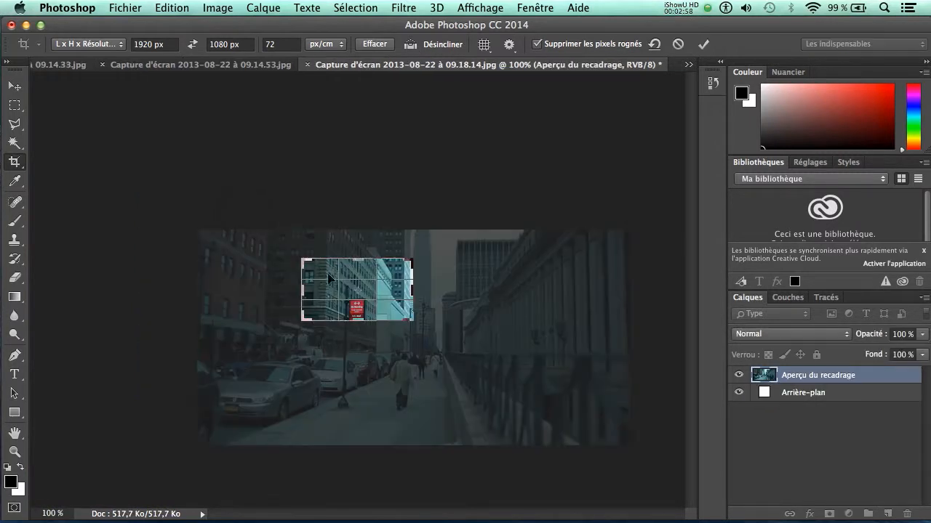
pyautogui.doubleClick(348, 288)
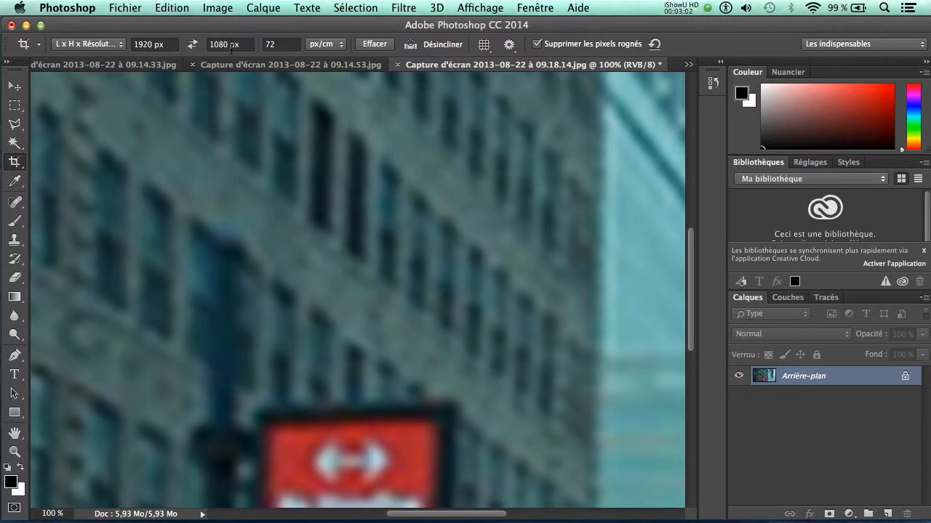
# Undo the small 1920 x 1080 px crop and step back through the history to the full street photo
pyautogui.press('super+minus')
pyautogui.press('super+minus')
pyautogui.press('super+minus')
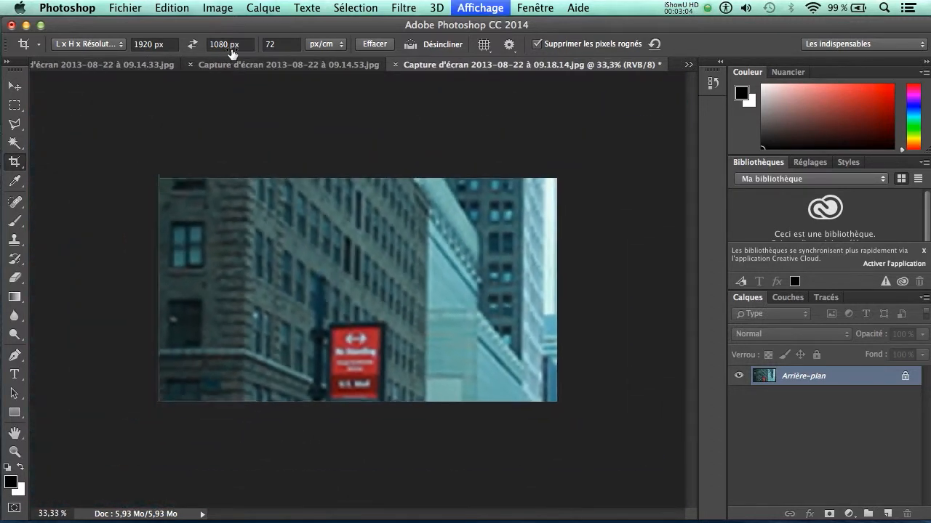
pyautogui.press('super+z')
pyautogui.press('super+z')
pyautogui.press('super+z')
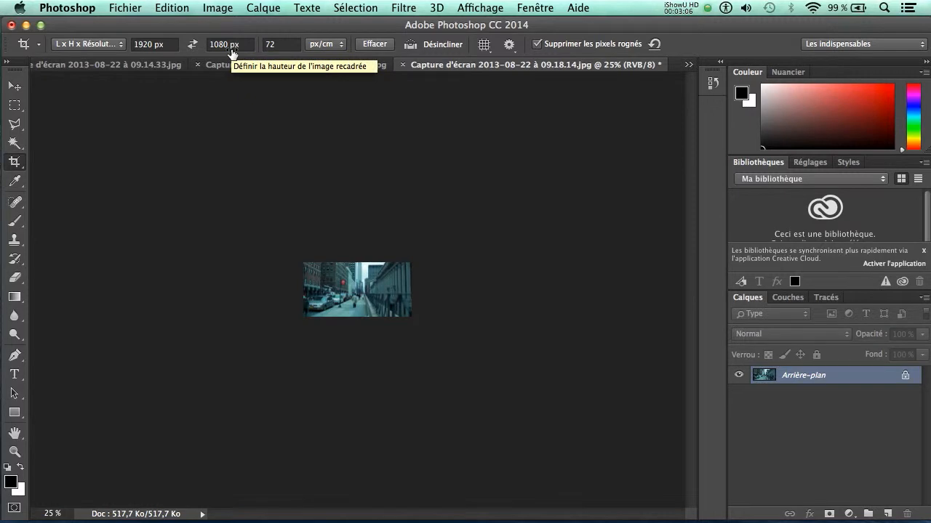
pyautogui.press('alt+super+z')
pyautogui.press('alt+super+z')
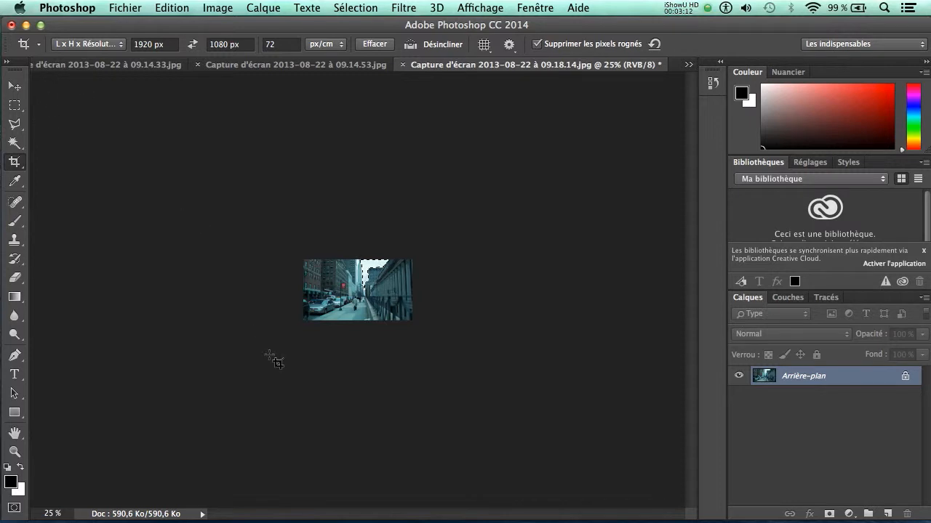
# Deselect the active selection around the sky of the street photo
pyautogui.press('super+plus')
pyautogui.press('super+plus')
pyautogui.press('super+plus')
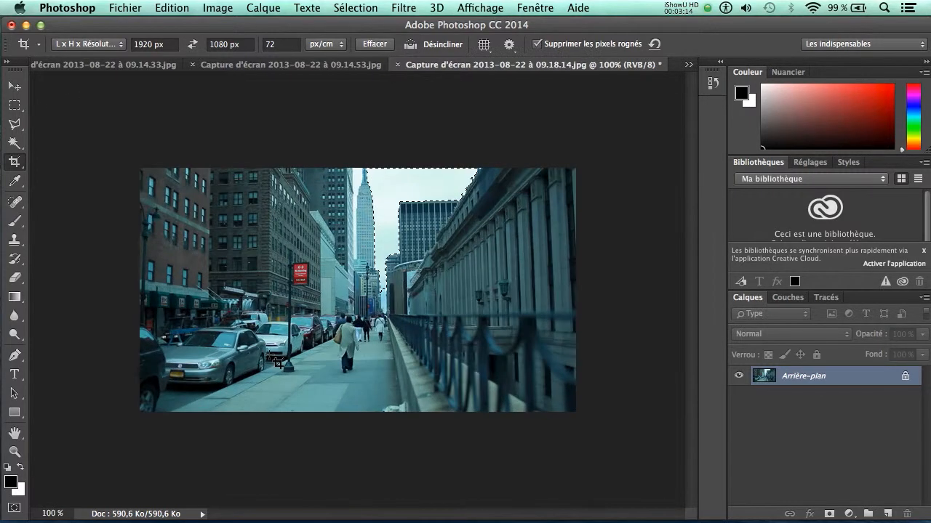
pyautogui.press('super+d')
# Change the crop resolution unit to px/po and set the resolution to 72
pyautogui.click(328, 45)
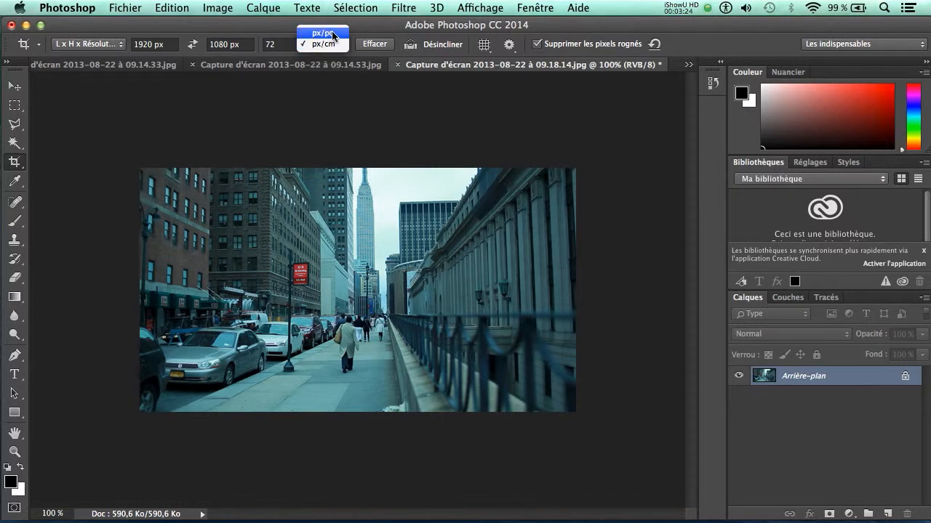
pyautogui.click(323, 33)
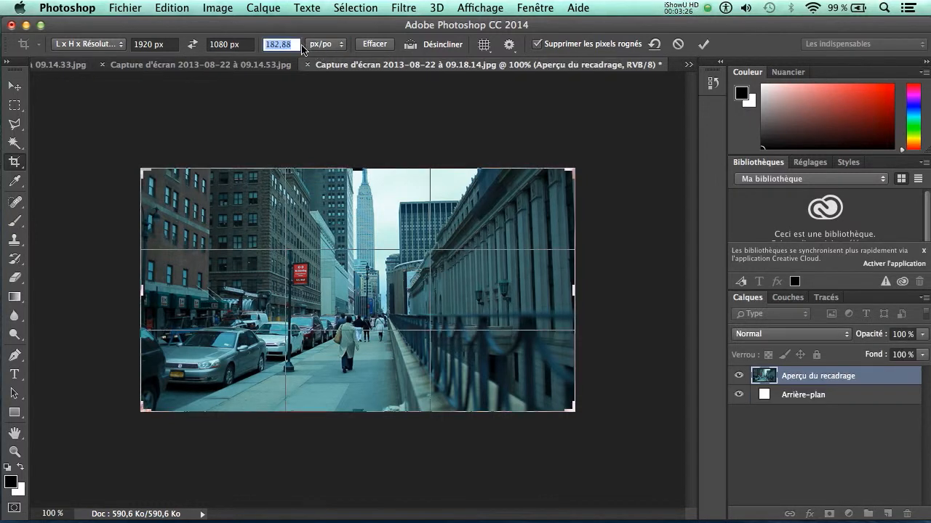
pyautogui.click(294, 45)
pyautogui.write('72')
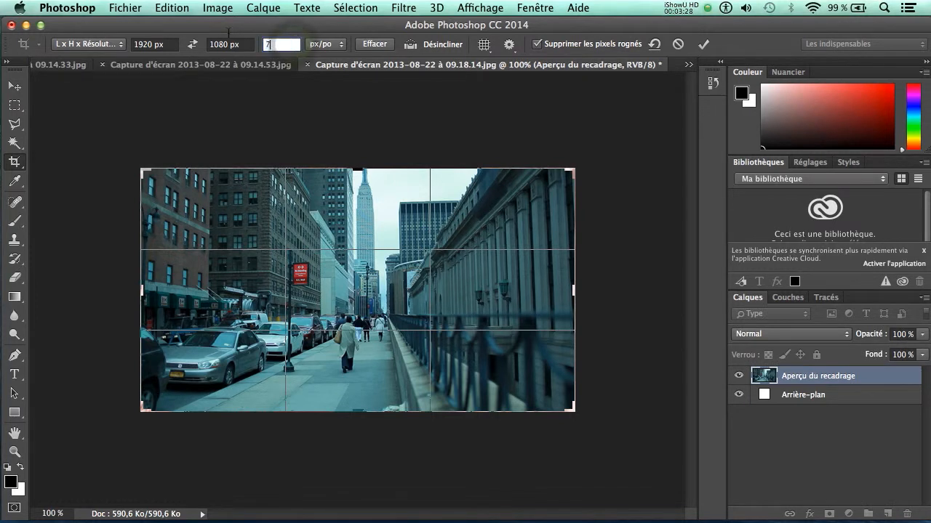
pyautogui.click(88, 44)
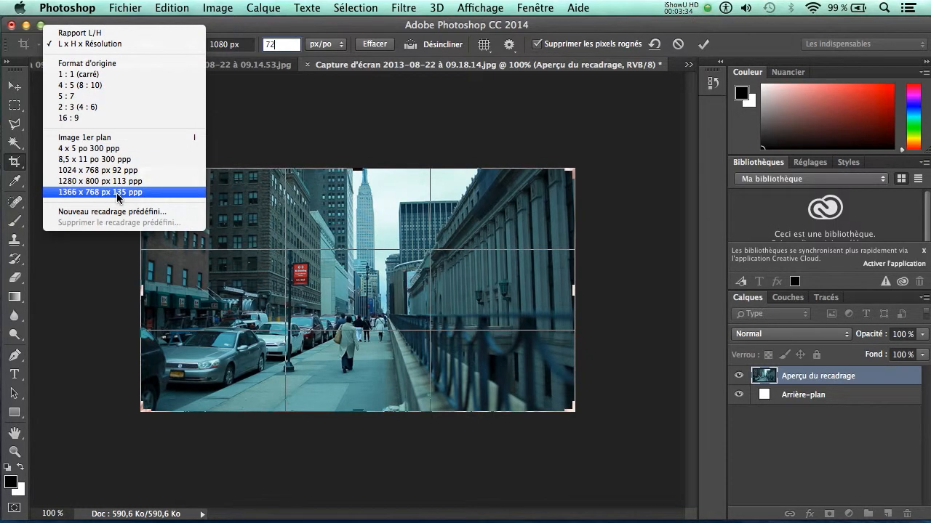
pyautogui.click(255, 146)
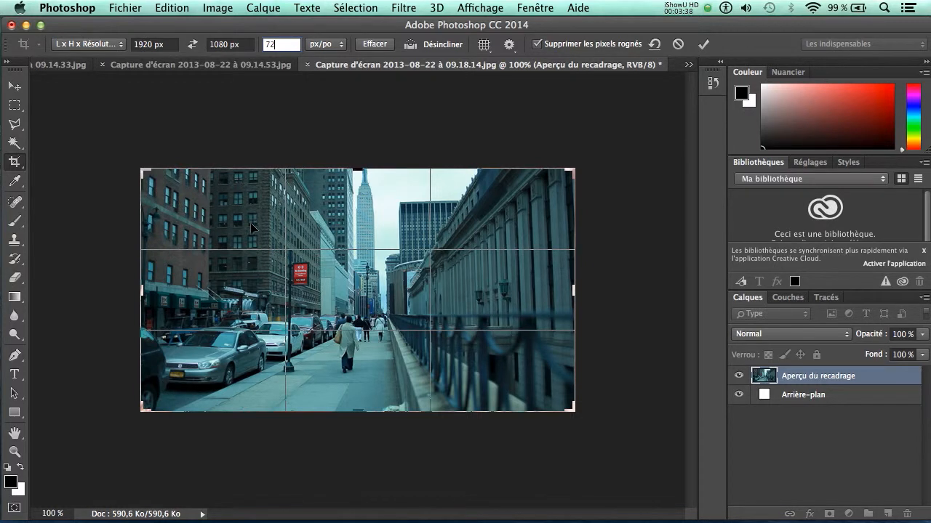
# Apply the 1920 x 1080 px crop to the whole street photo and switch to the Move tool
pyautogui.click(218, 7)
pyautogui.click(217, 7)
pyautogui.press('v')
pyautogui.click(581, 206)
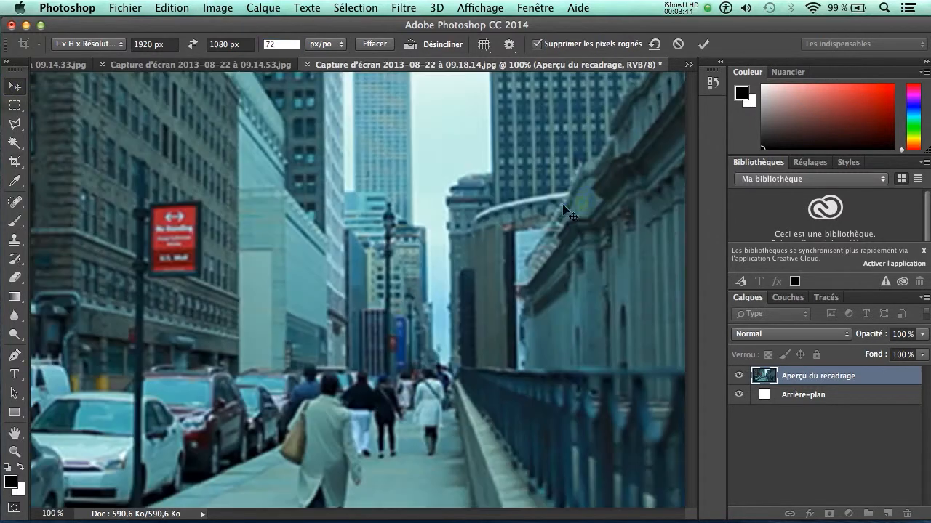
pyautogui.press('super+minus')
pyautogui.press('super+minus')
pyautogui.press('super+minus')
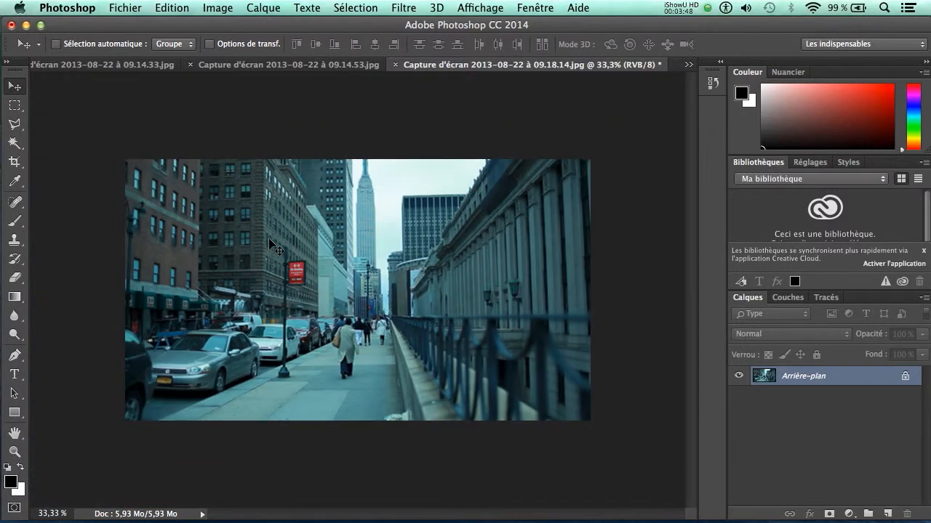
# Revert the street photo to its last saved version
pyautogui.click(122, 6)
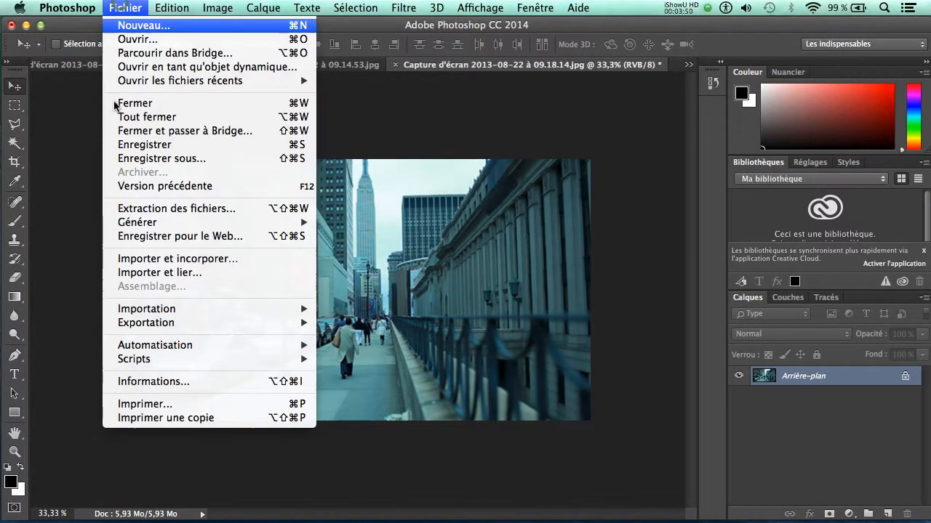
pyautogui.click(136, 183)
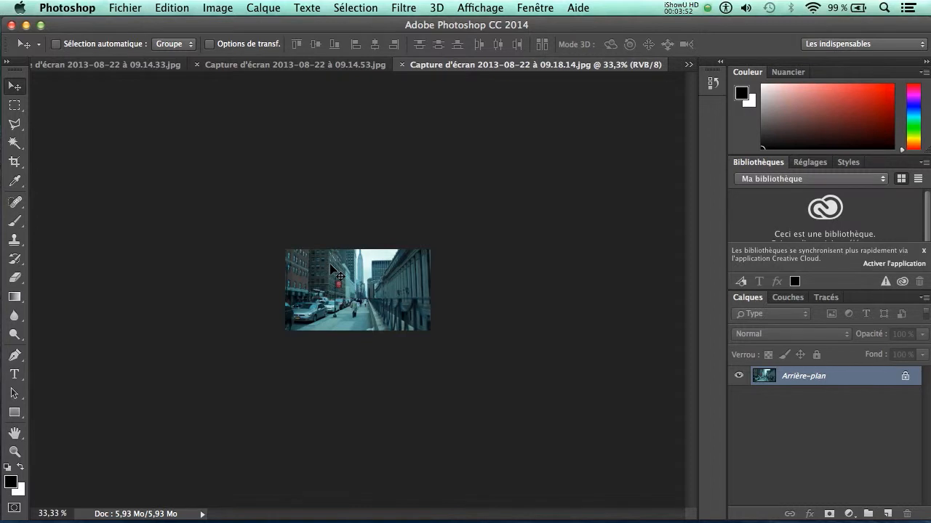
pyautogui.press('super+plus')
pyautogui.press('super+plus')
pyautogui.press('super+plus')
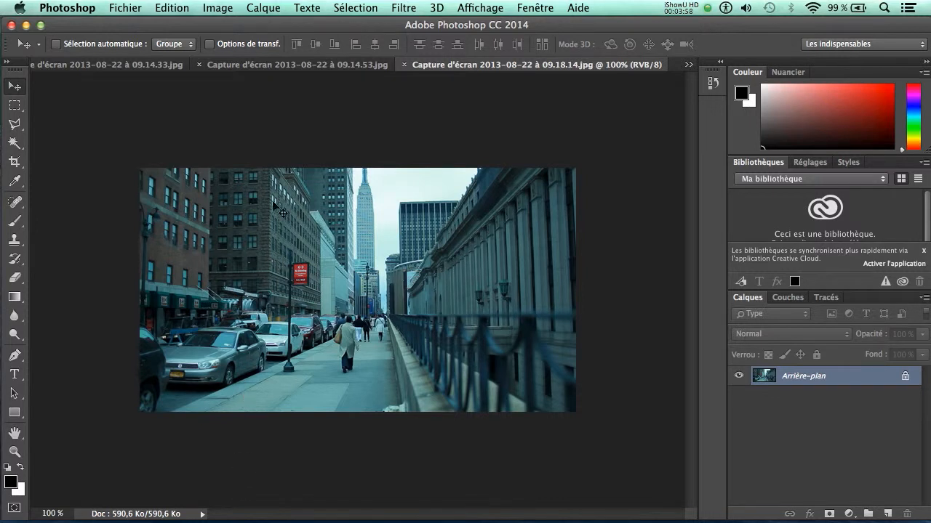
# Inspect the photo's dimensions and resolution in the image size settings, and leave without changing anything
pyautogui.click(222, 8)
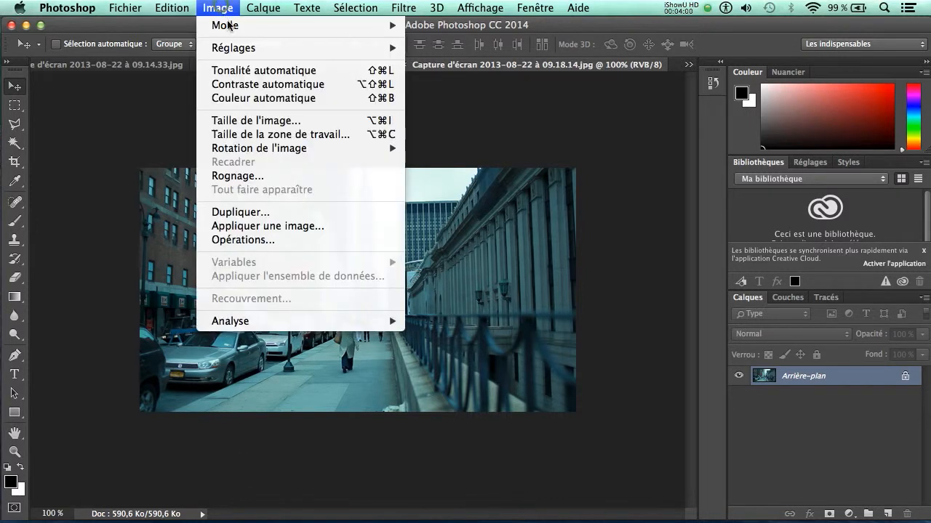
pyautogui.click(245, 125)
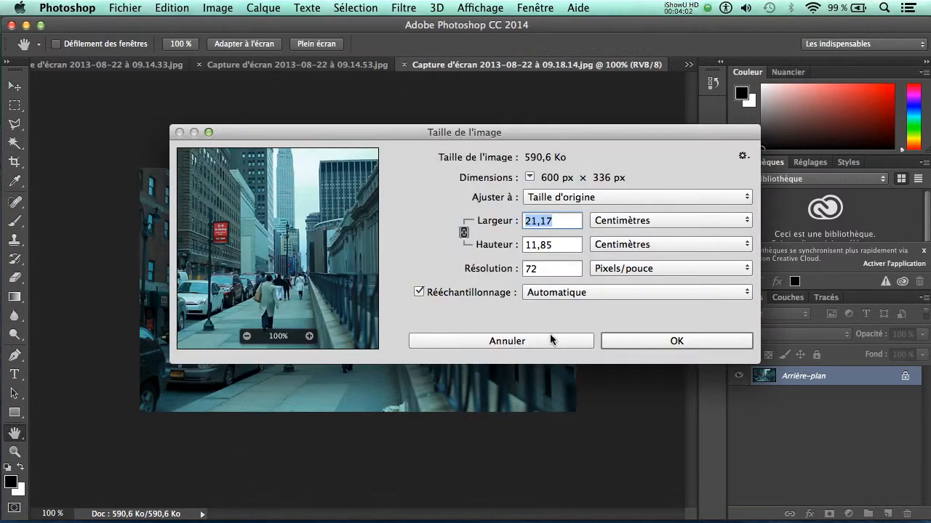
pyautogui.doubleClick(555, 269)
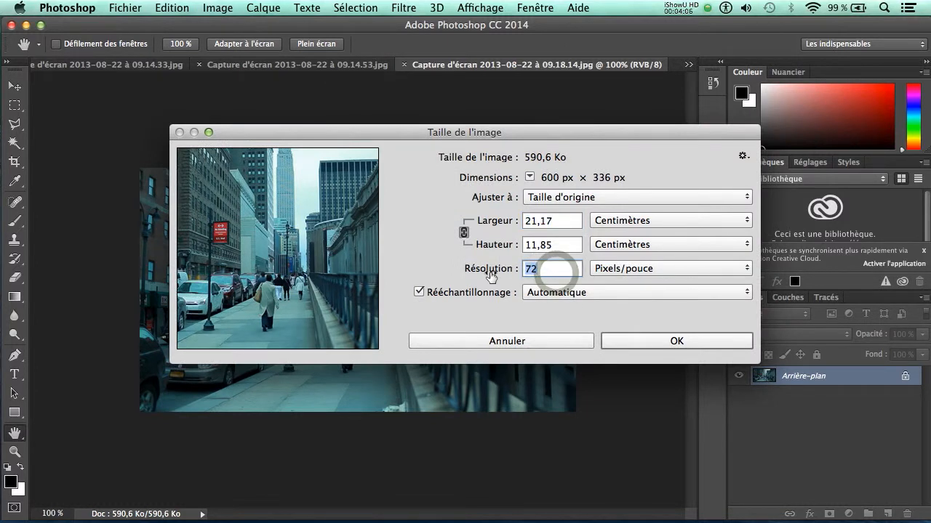
pyautogui.doubleClick(550, 269)
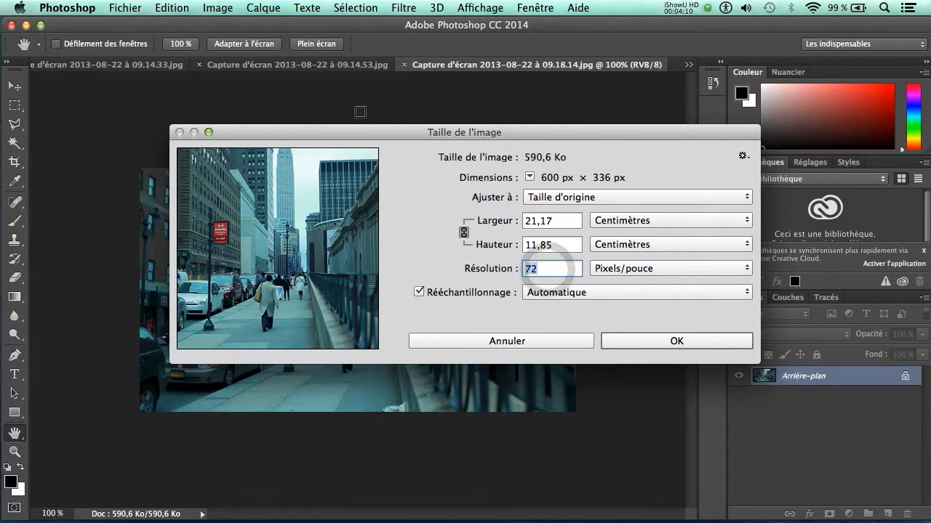
pyautogui.doubleClick(545, 269)
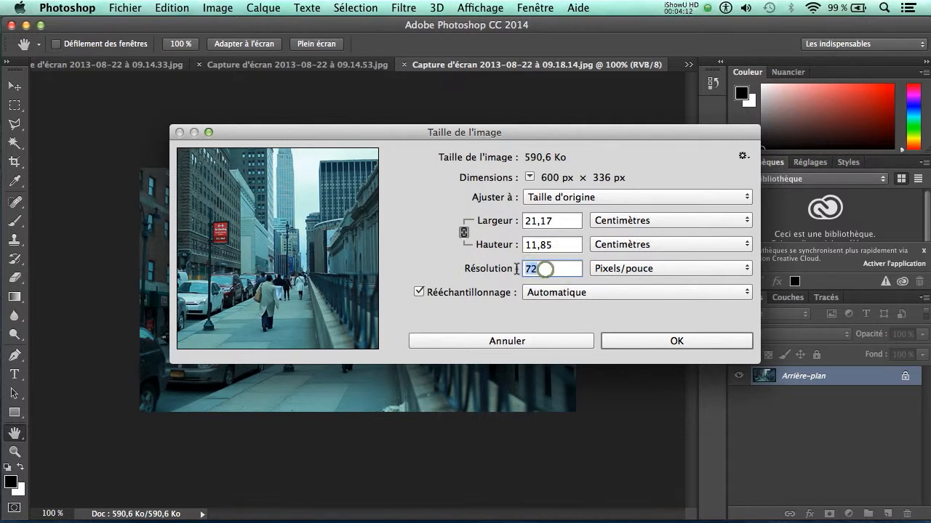
pyautogui.doubleClick(542, 268)
pyautogui.doubleClick(544, 271)
pyautogui.click(555, 343)
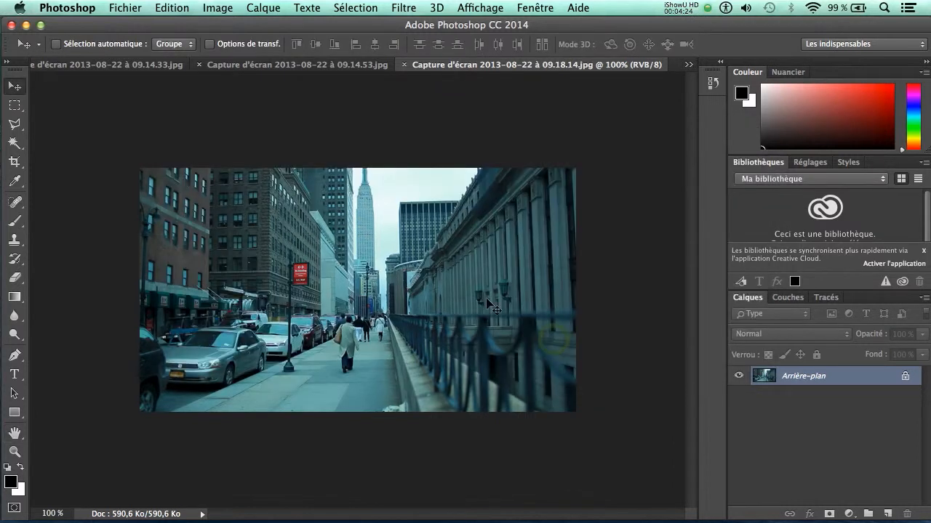
# Set the Crop tool to Rapport L/H with empty ratio values and crop the photo to its lower-left street area
pyautogui.click(14, 162)
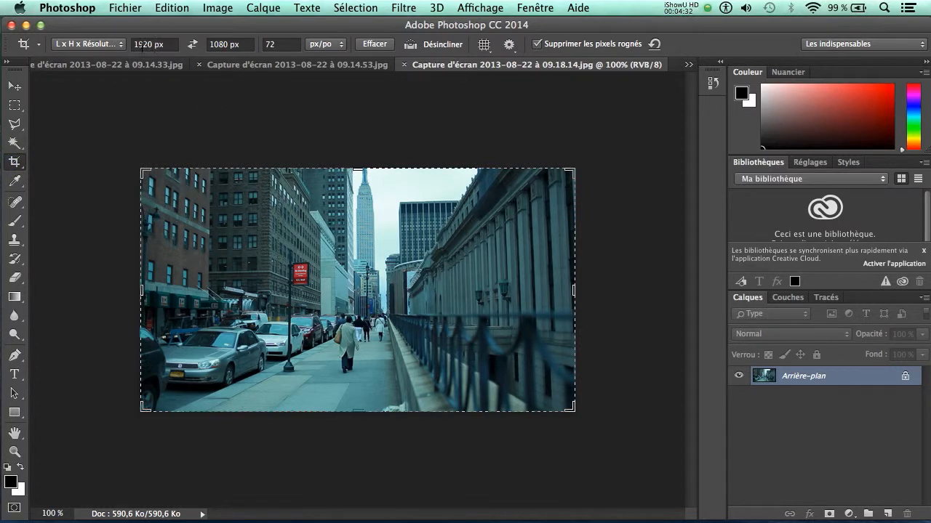
pyautogui.click(79, 46)
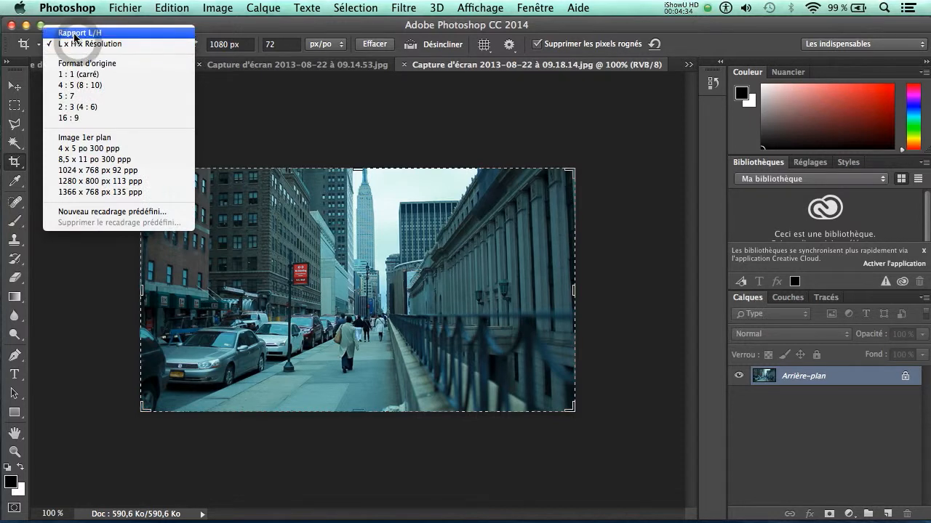
pyautogui.click(75, 35)
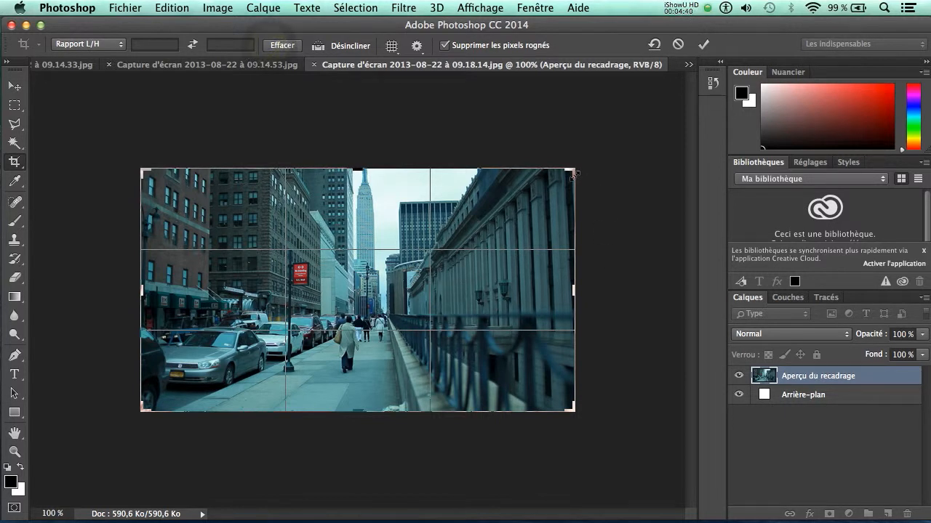
pyautogui.moveTo(554, 186); pyautogui.dragTo(533, 198)
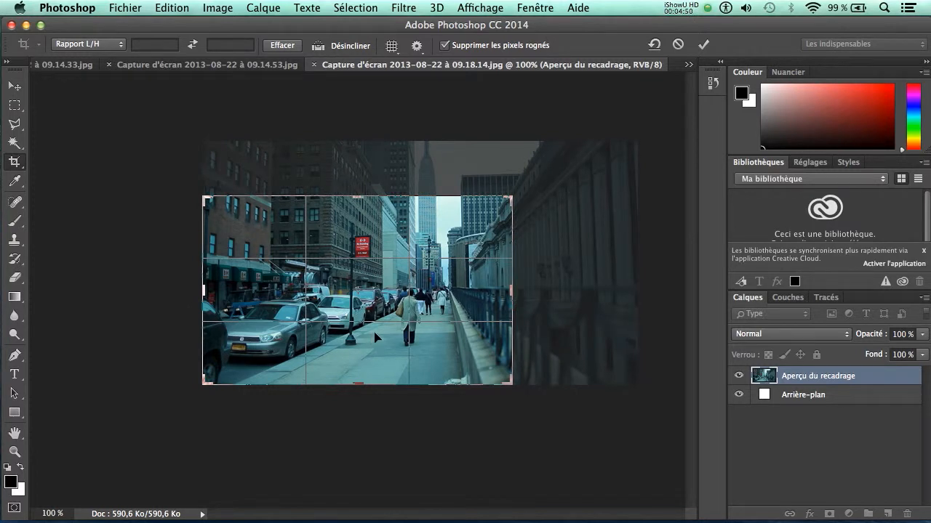
pyautogui.press('Return')
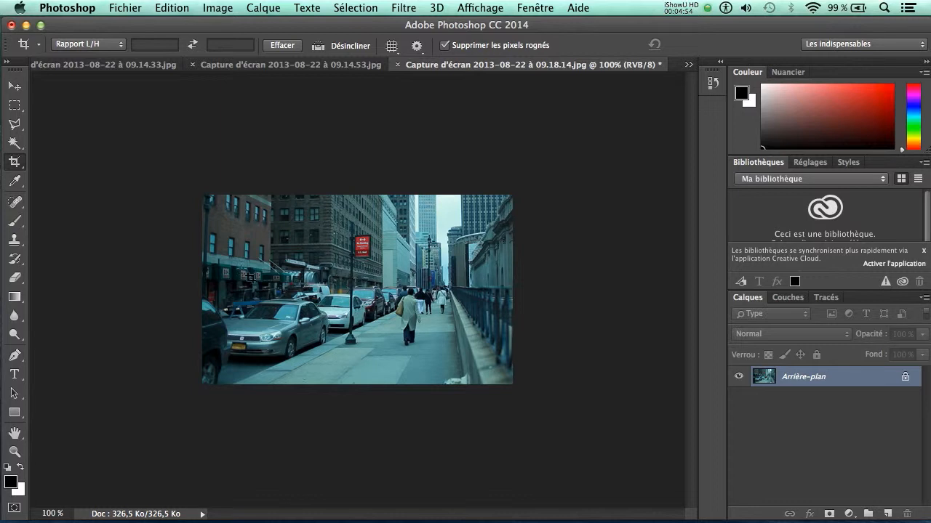
# Switch the crop mode back to L x H x Résolution and close the crop preview
pyautogui.click(100, 45)
pyautogui.click(93, 54)
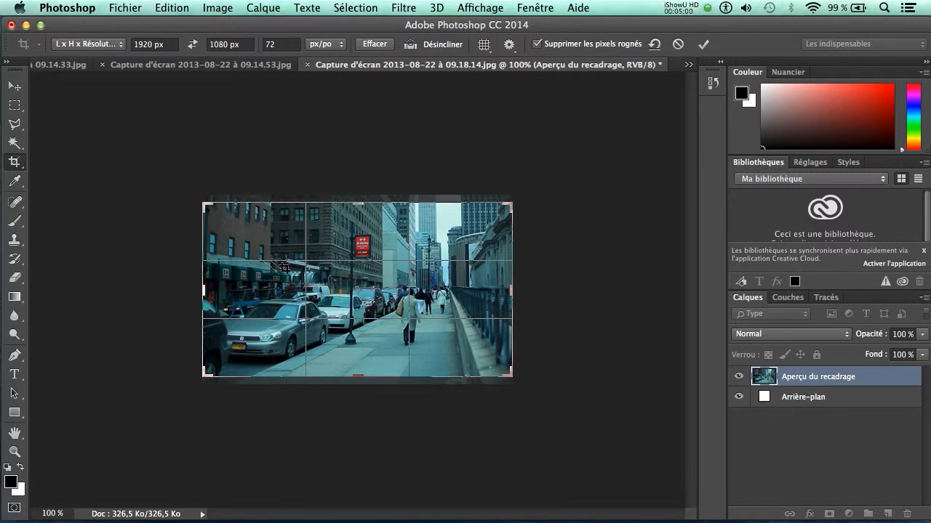
pyautogui.press('Return')
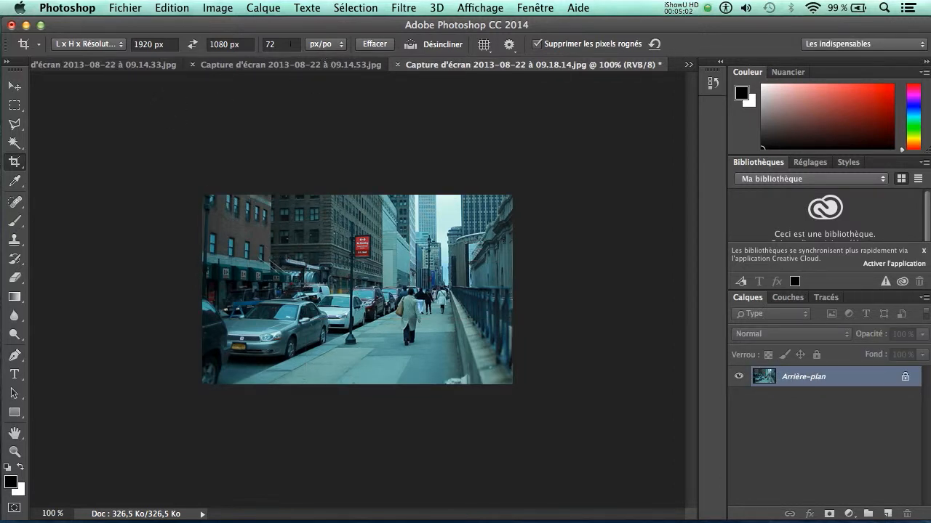
# Save the current crop settings as a new preset named 1920 x 1080 px 72 ppp
pyautogui.click(71, 45)
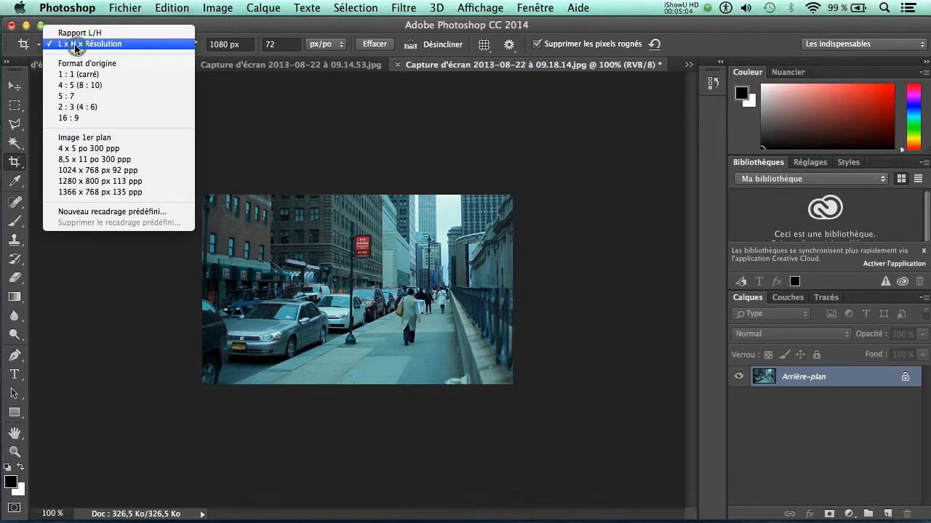
pyautogui.click(99, 212)
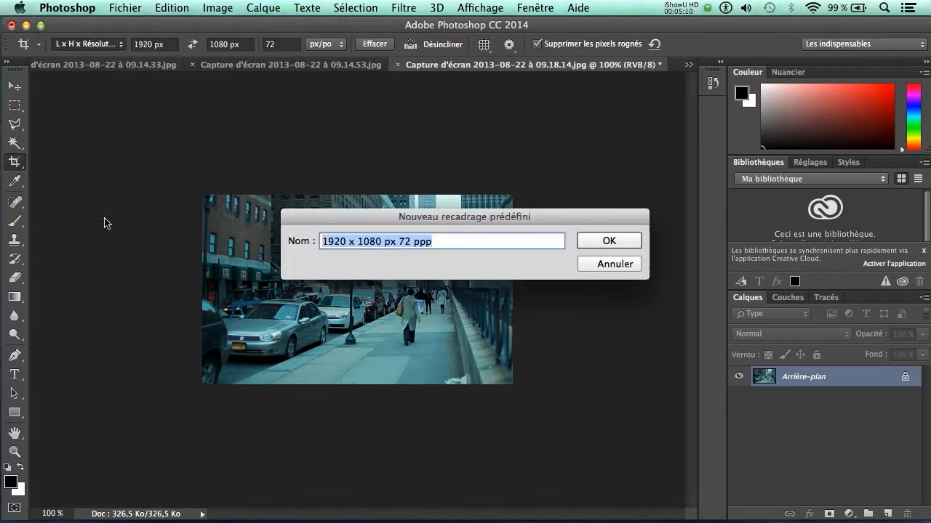
pyautogui.moveTo(452, 222); pyautogui.dragTo(254, 90)
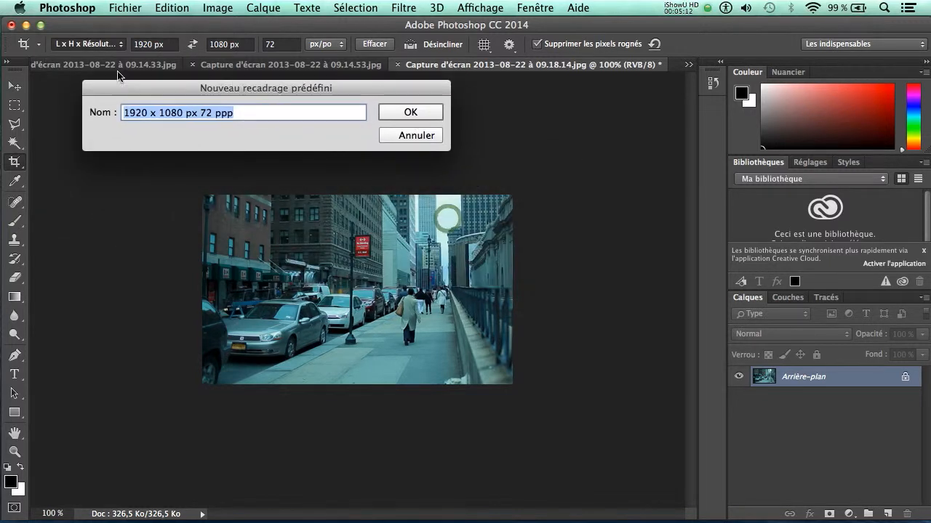
pyautogui.click(406, 115)
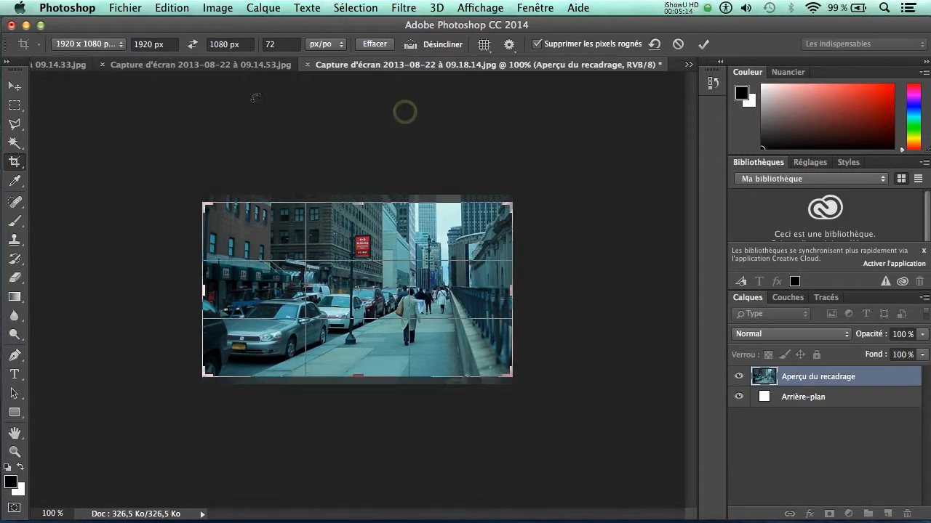
# Delete the saved crop preset 1920 x 1080 px 72 ppp
pyautogui.click(99, 45)
pyautogui.moveTo(91, 6)
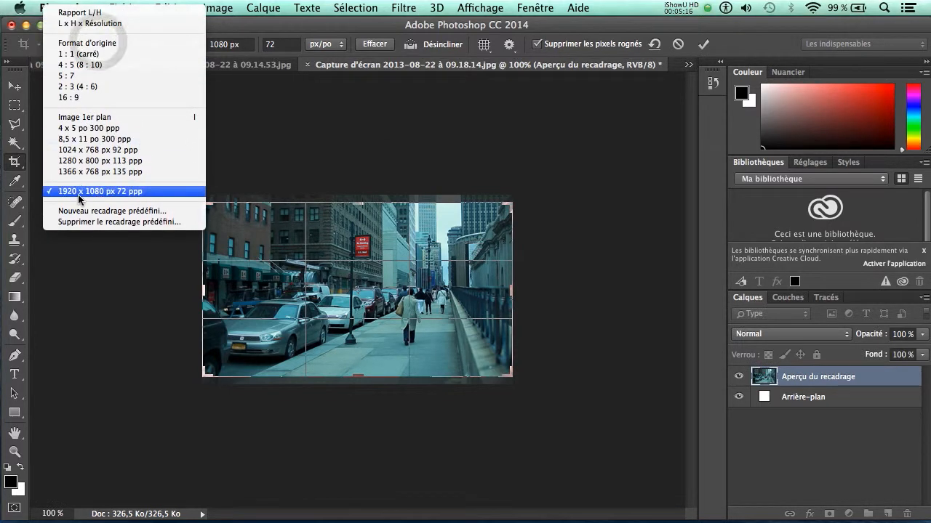
pyautogui.click(108, 222)
pyautogui.click(604, 242)
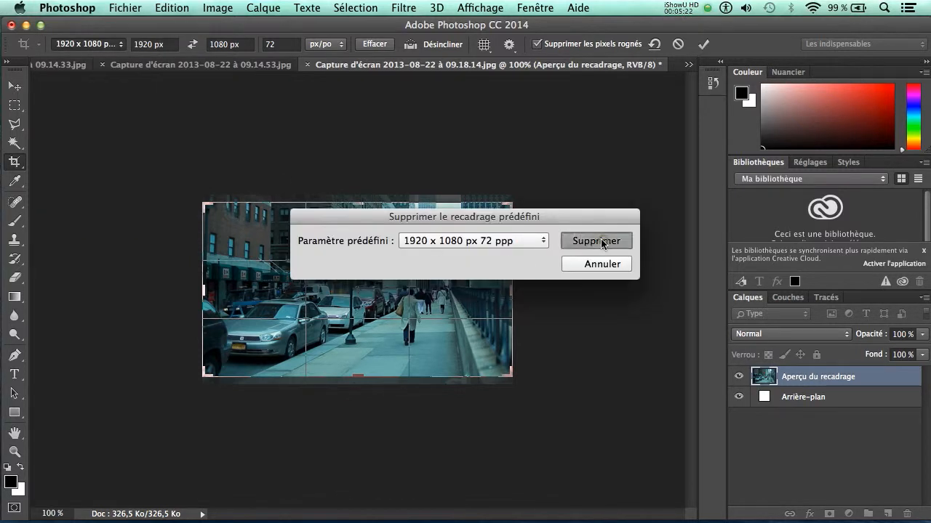
pyautogui.click(566, 209)
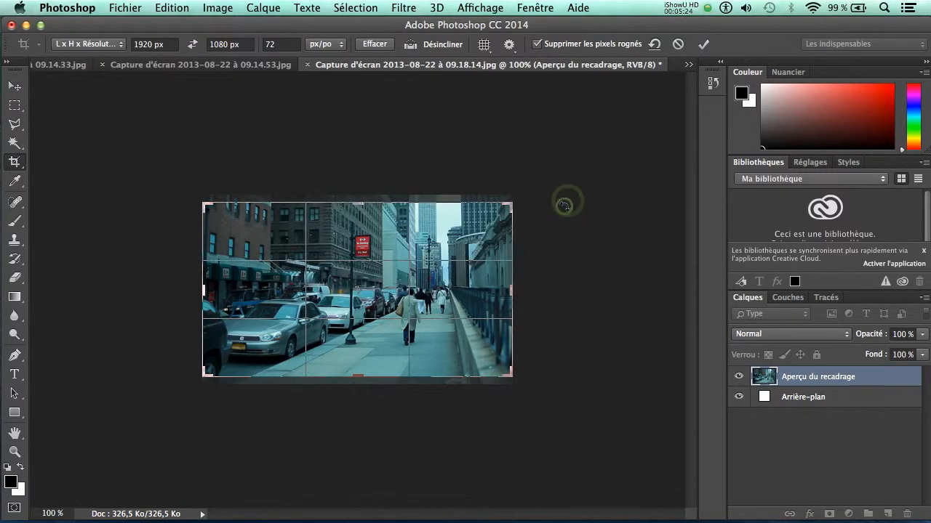